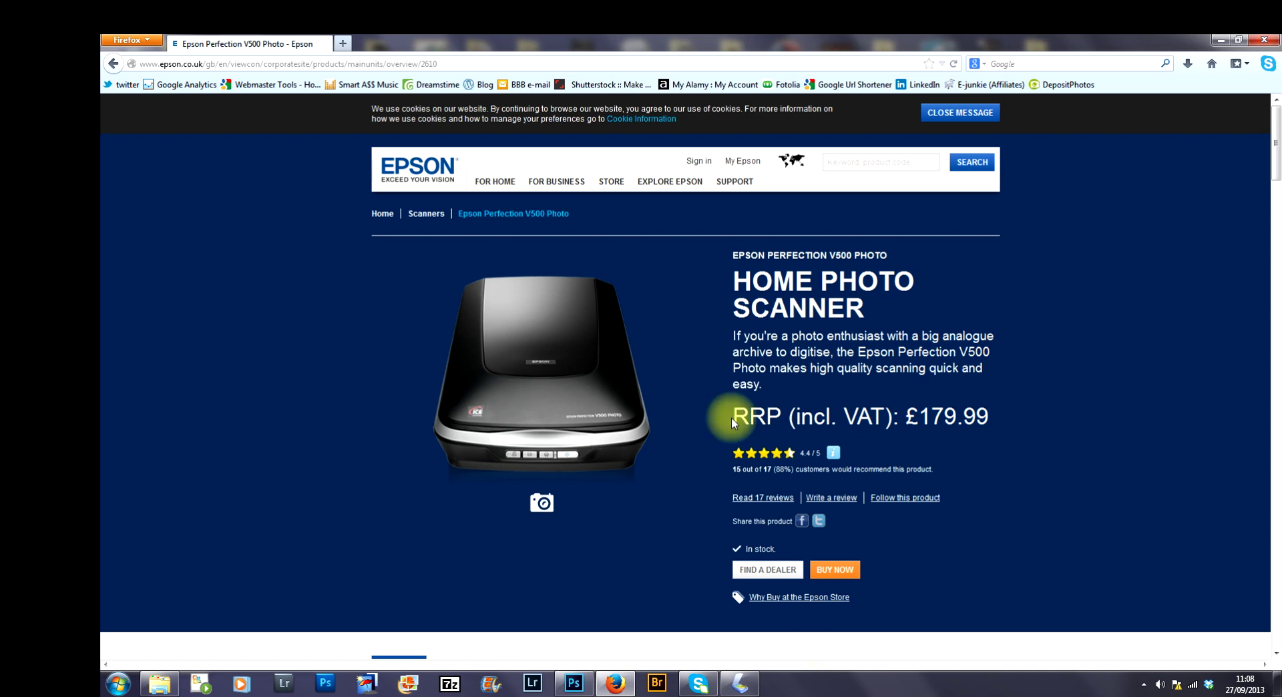
# Step: Dismiss the website's cookie message, then switch to EPSON Scan and choose Professional Mode
pyautogui.click(962, 112)
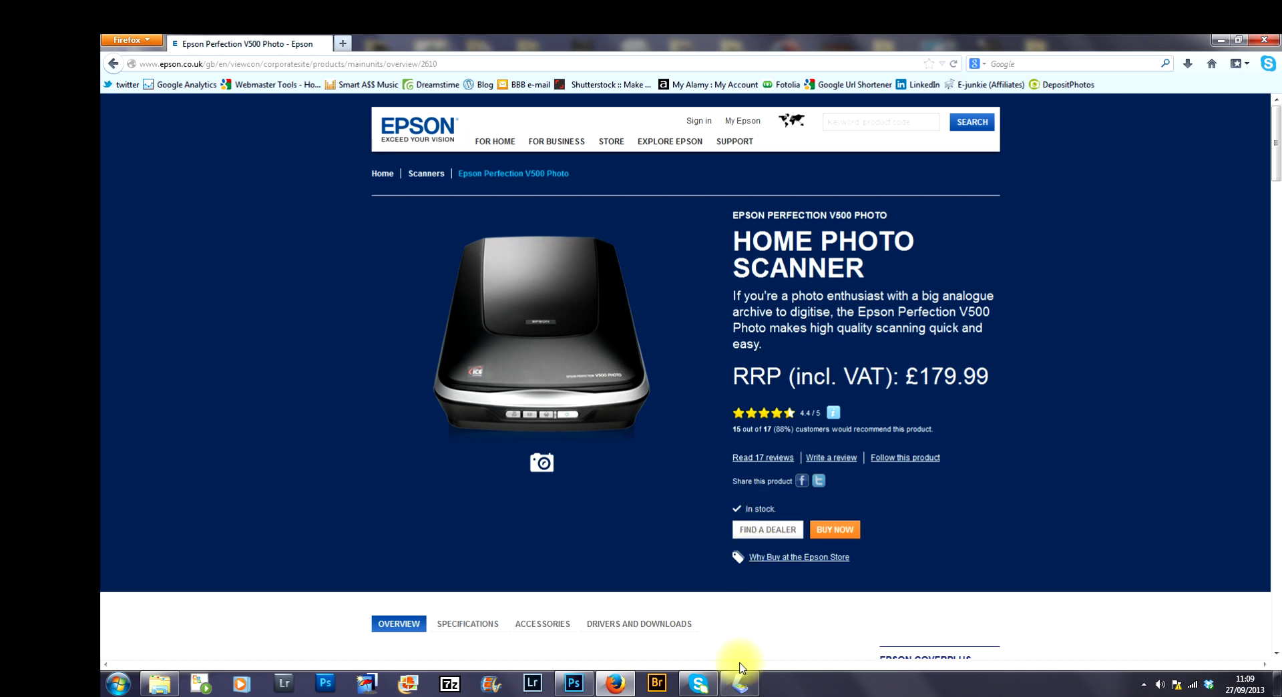
pyautogui.moveTo(744, 690)
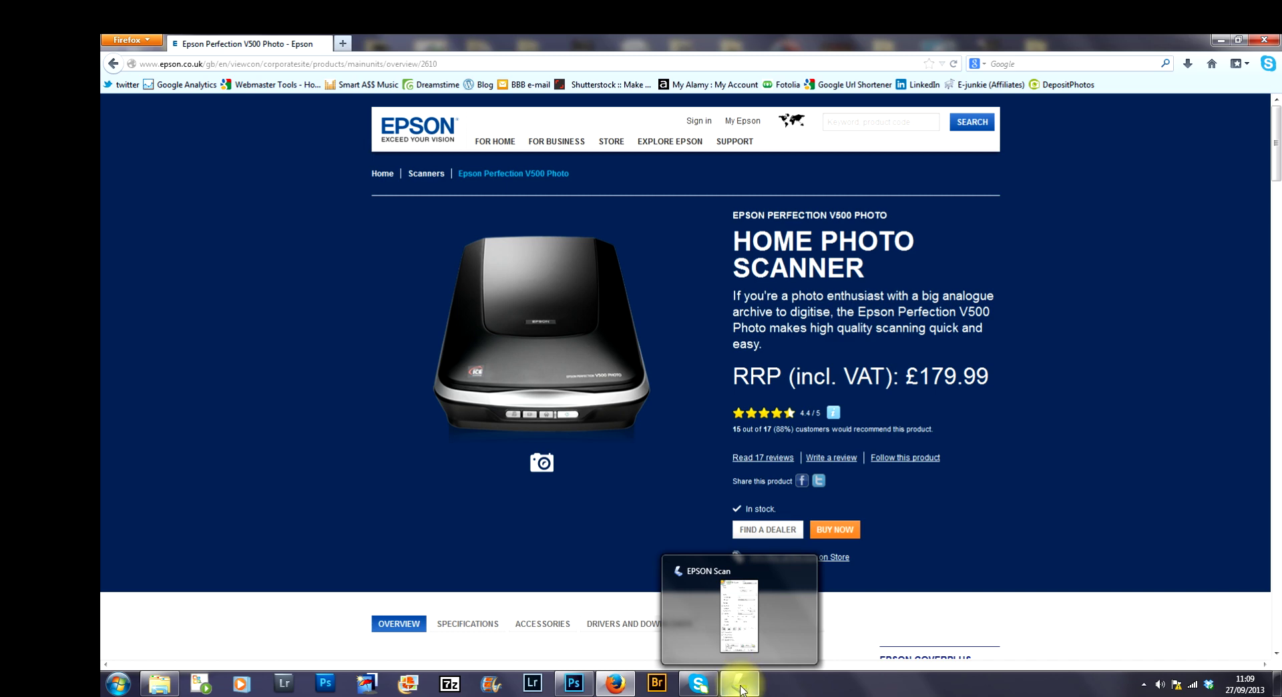
pyautogui.click(740, 689)
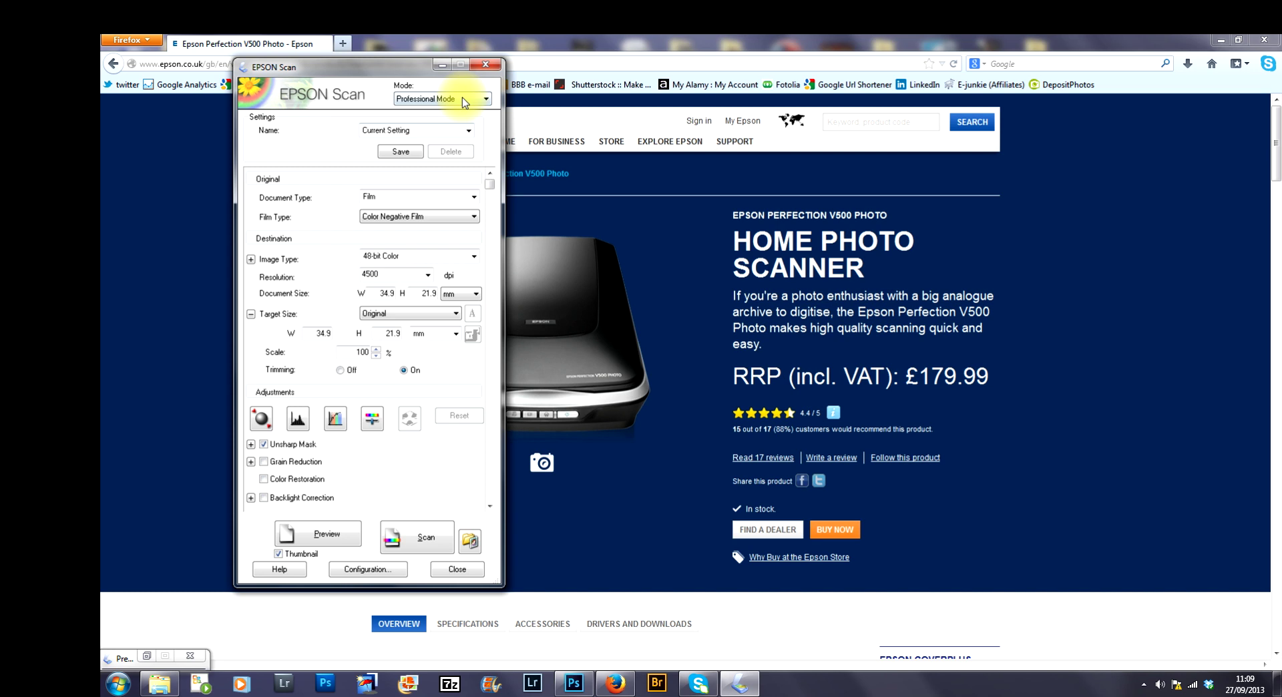
pyautogui.click(482, 99)
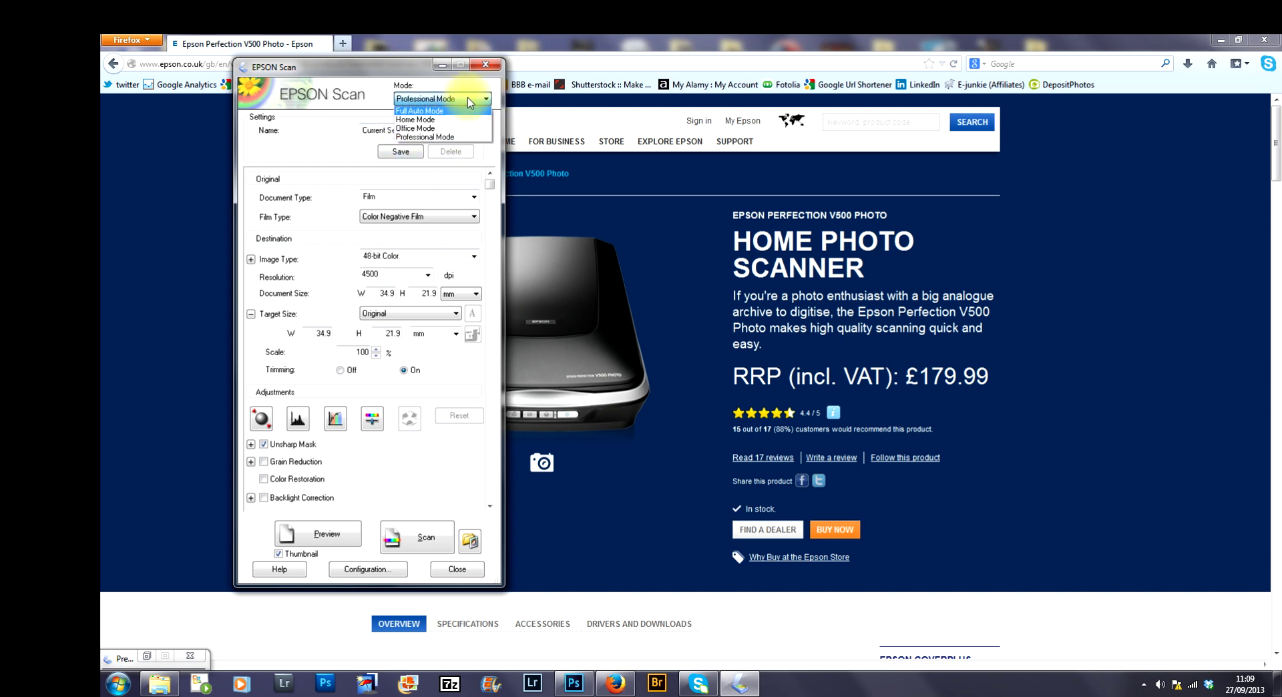
pyautogui.click(467, 136)
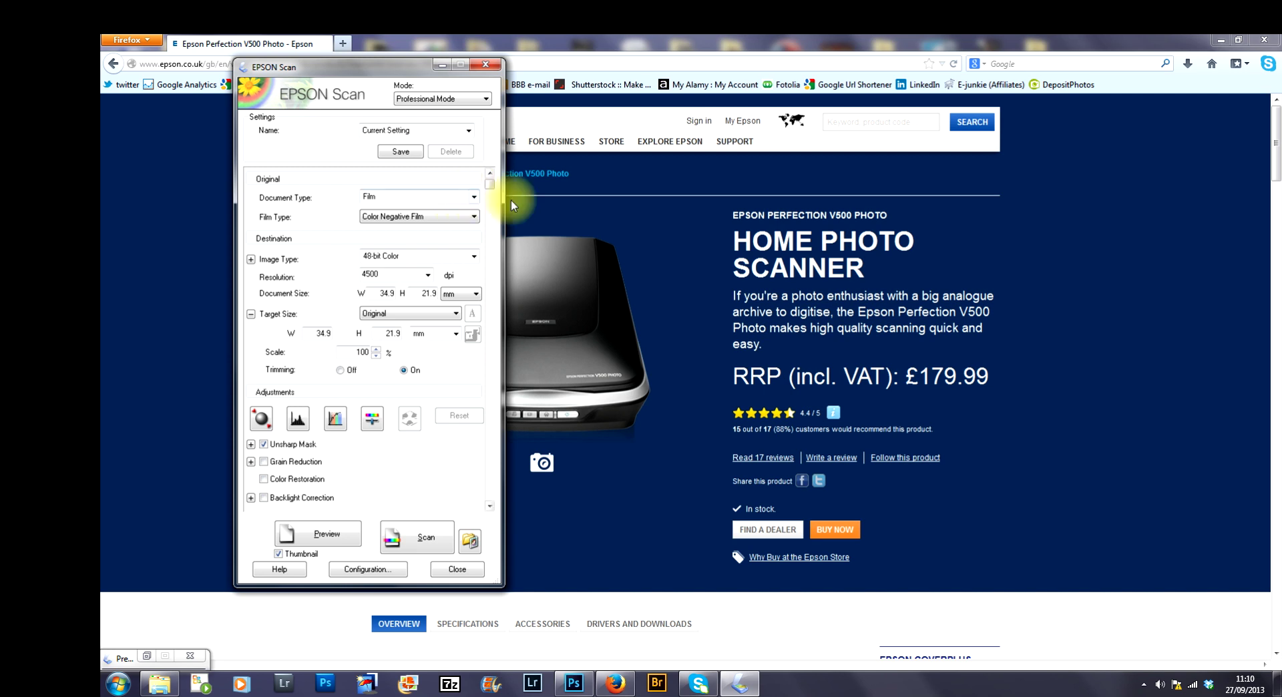
# Step: Set the document type to Film, the film type to Color Negative Film and the image type to 48-bit Color
pyautogui.click(473, 199)
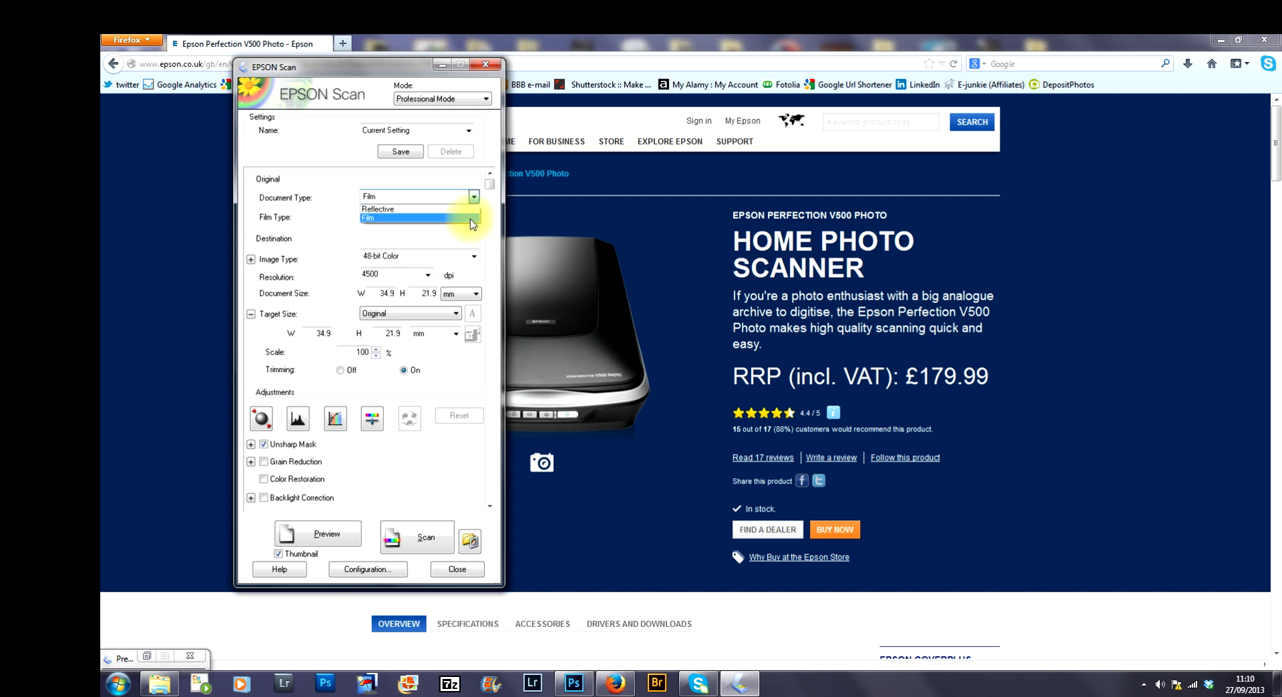
pyautogui.click(471, 218)
pyautogui.click(474, 218)
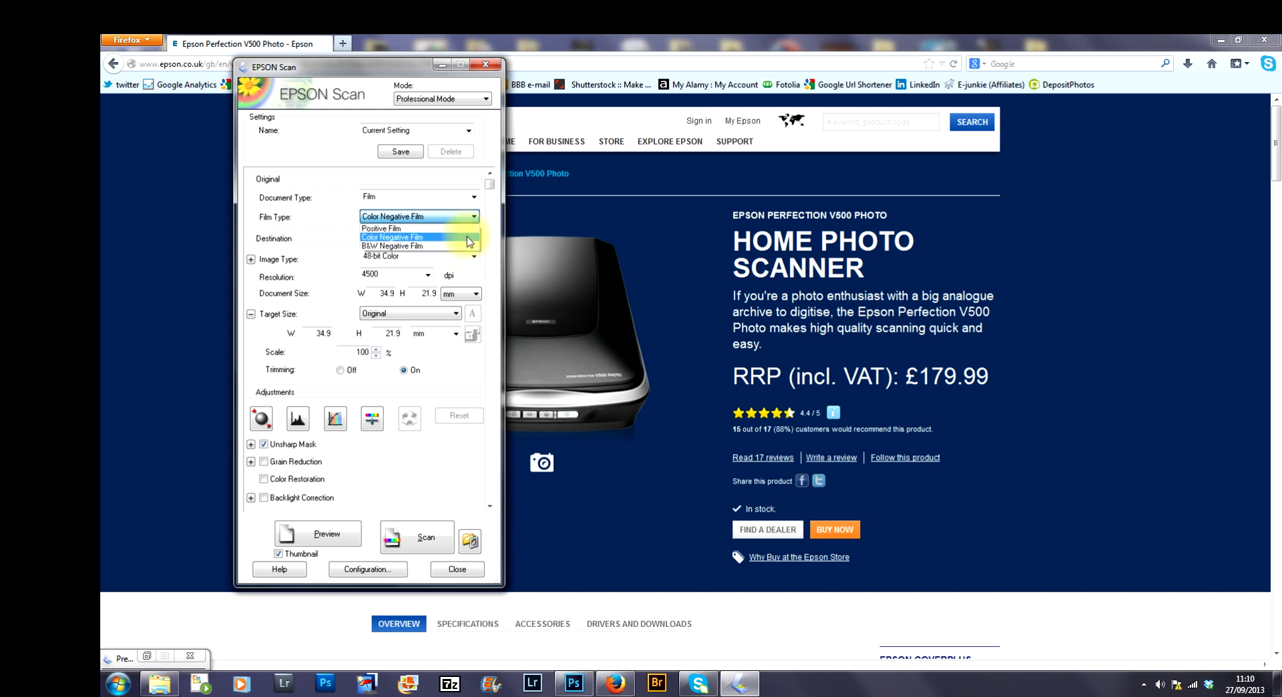
pyautogui.click(469, 239)
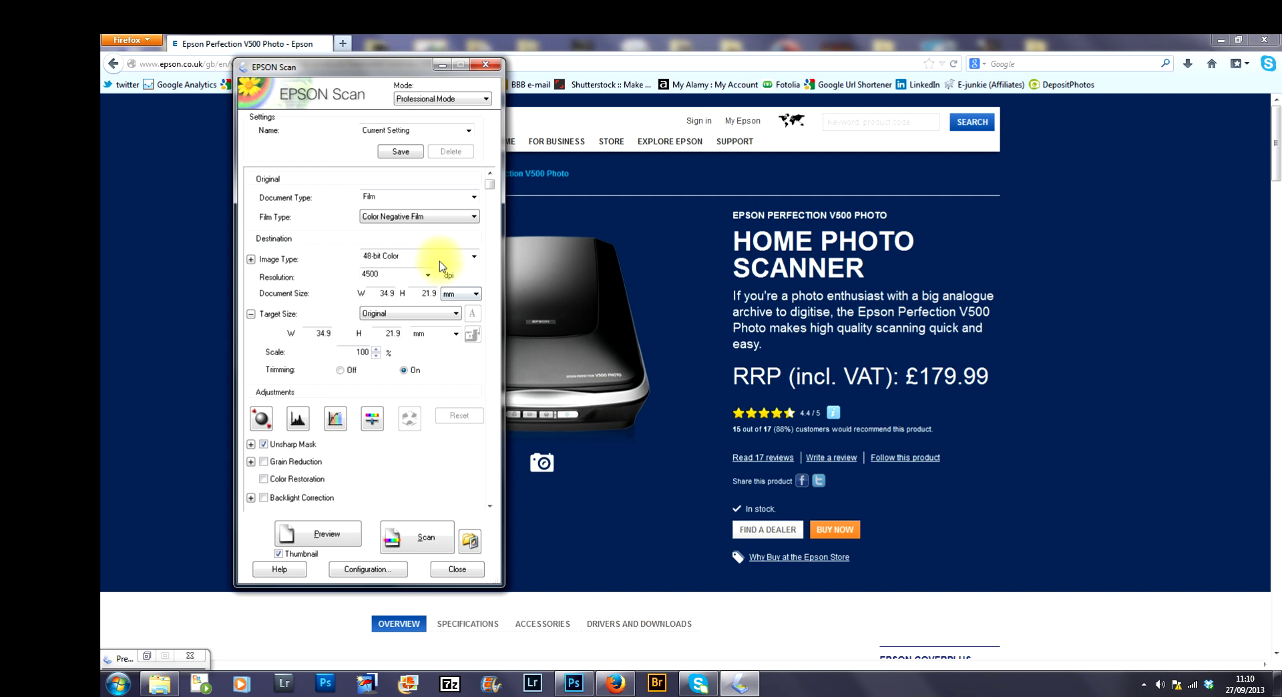
pyautogui.click(474, 256)
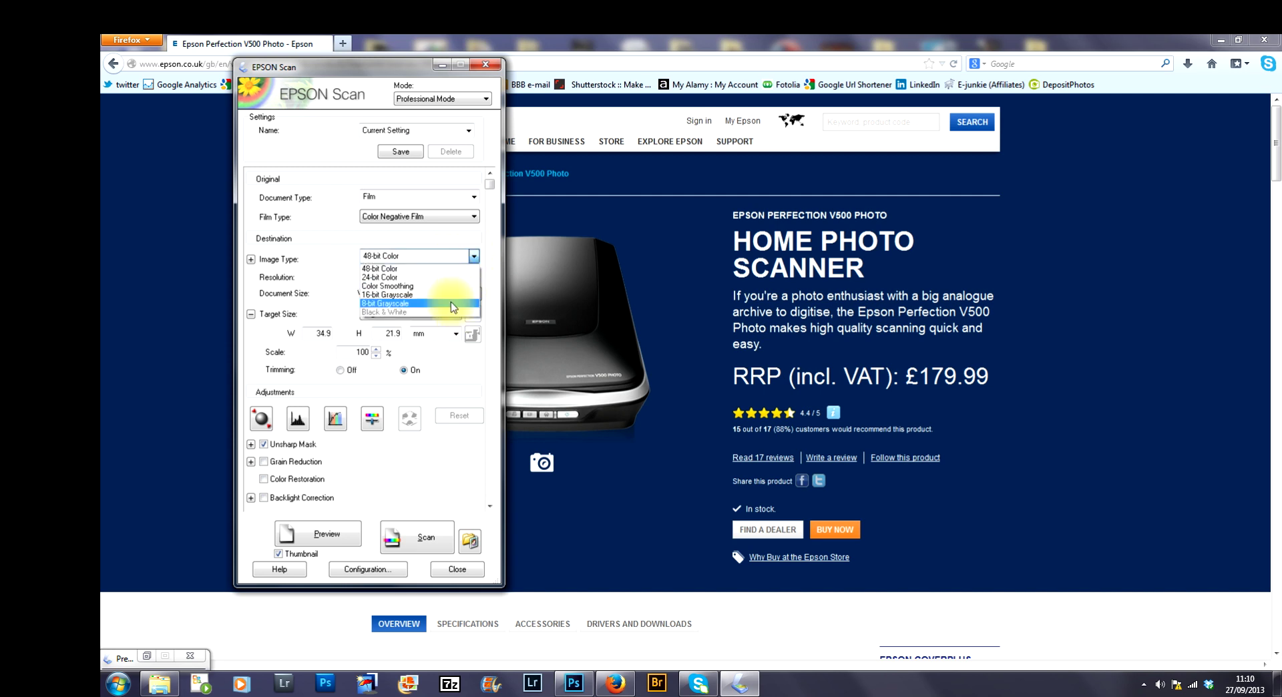
pyautogui.click(451, 268)
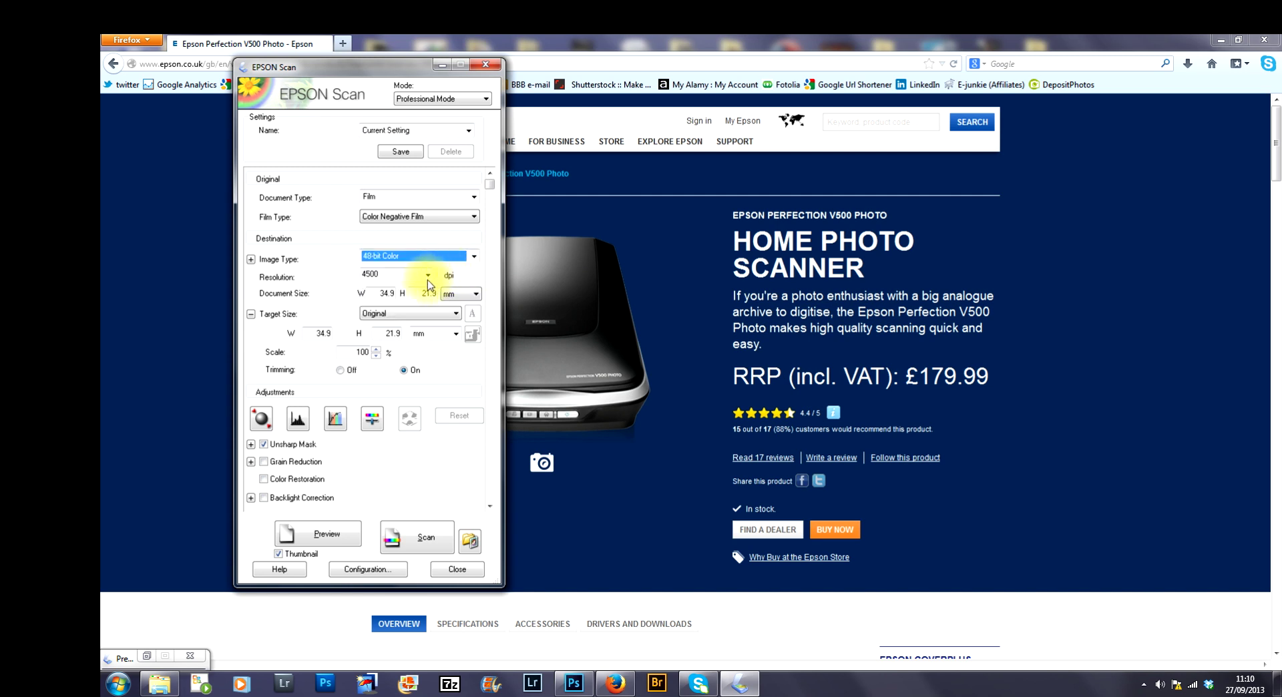
# Step: Set the scan resolution to 4000 dpi and enable Dust Removal
pyautogui.doubleClick(399, 279)
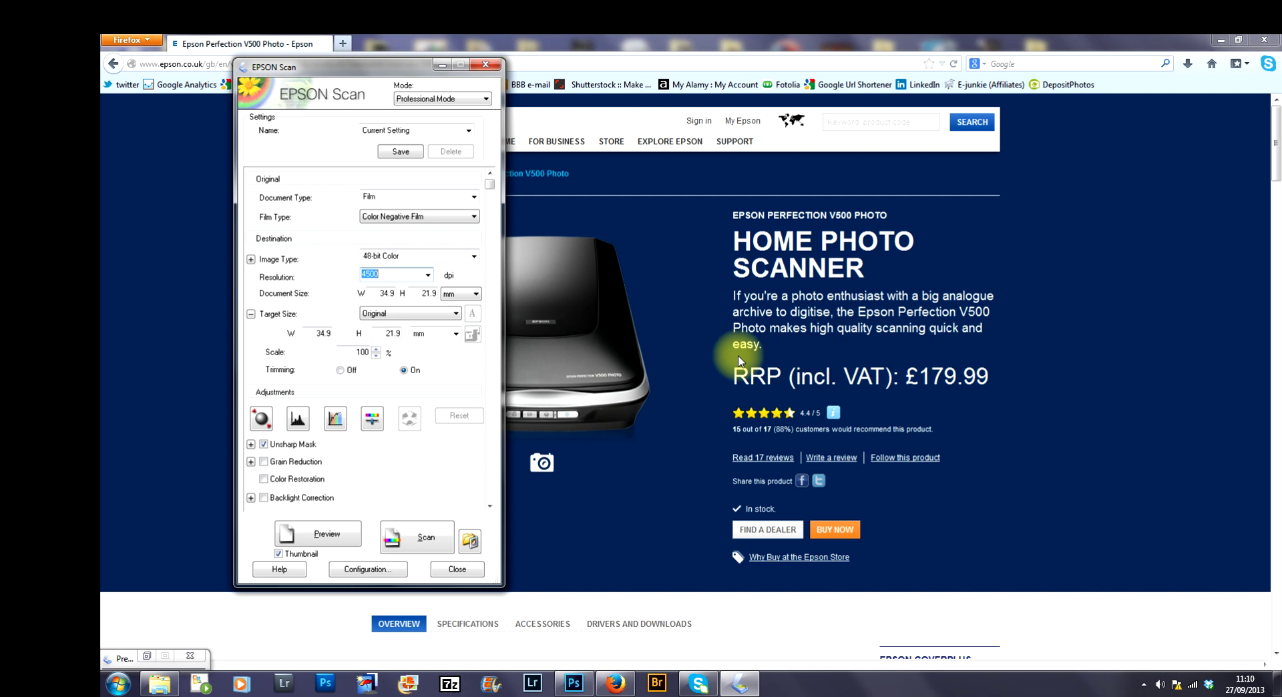
pyautogui.click(427, 276)
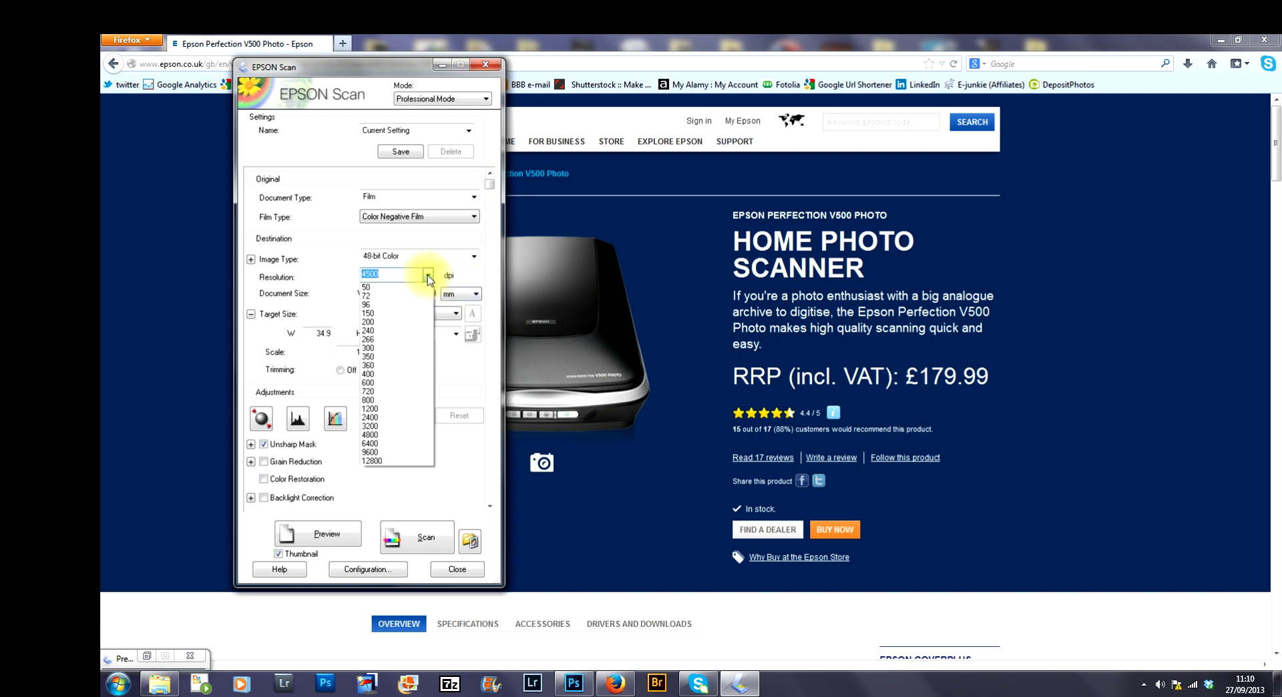
pyautogui.click(406, 277)
pyautogui.click(403, 277)
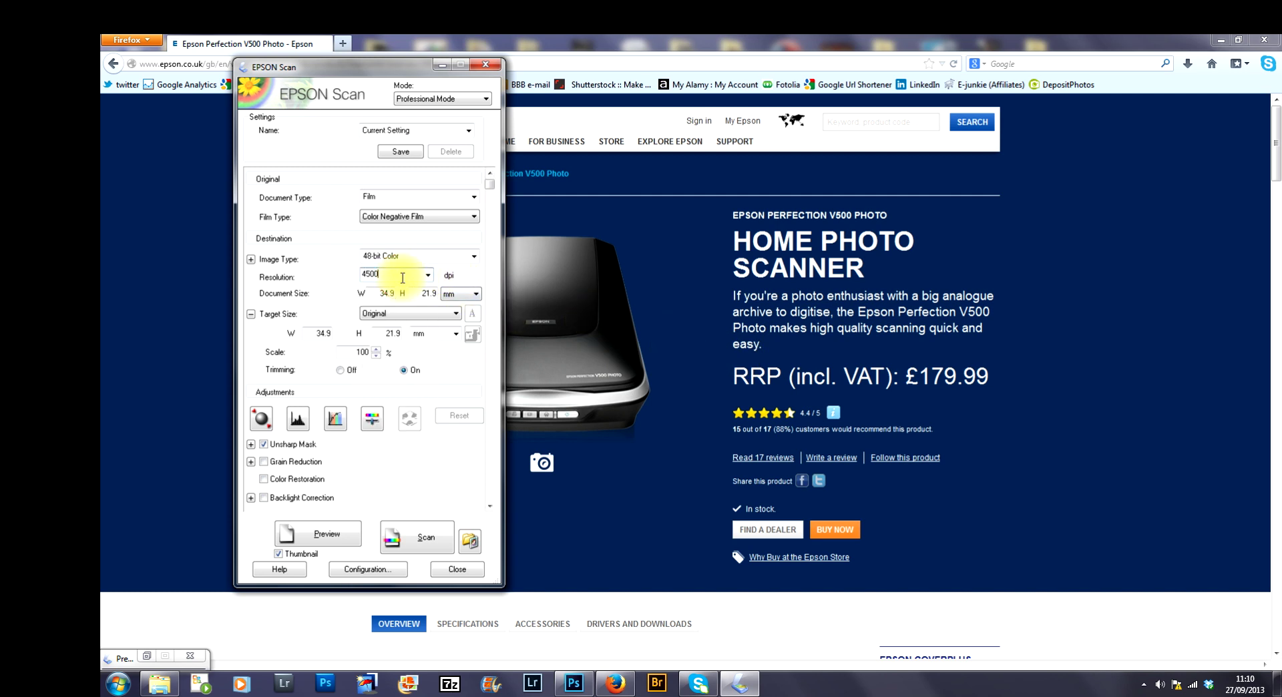
pyautogui.press('BackSpace')
pyautogui.press('BackSpace')
pyautogui.write('00')
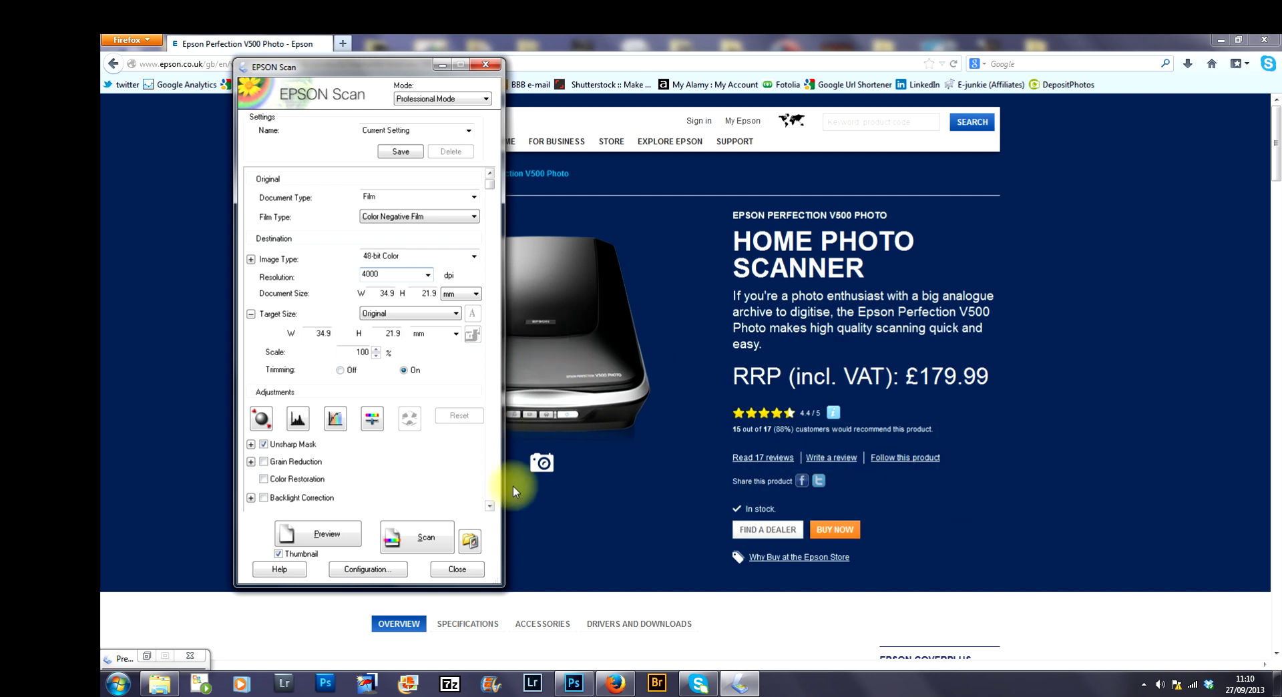
pyautogui.click(490, 507)
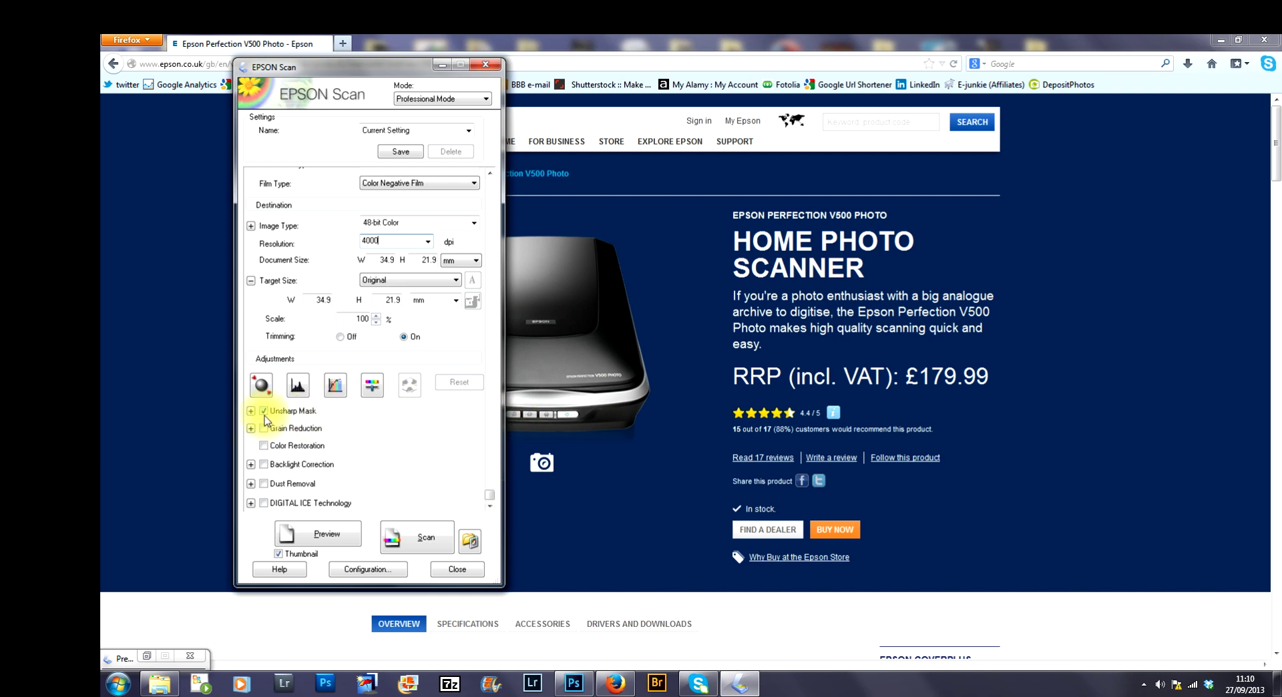
pyautogui.click(264, 483)
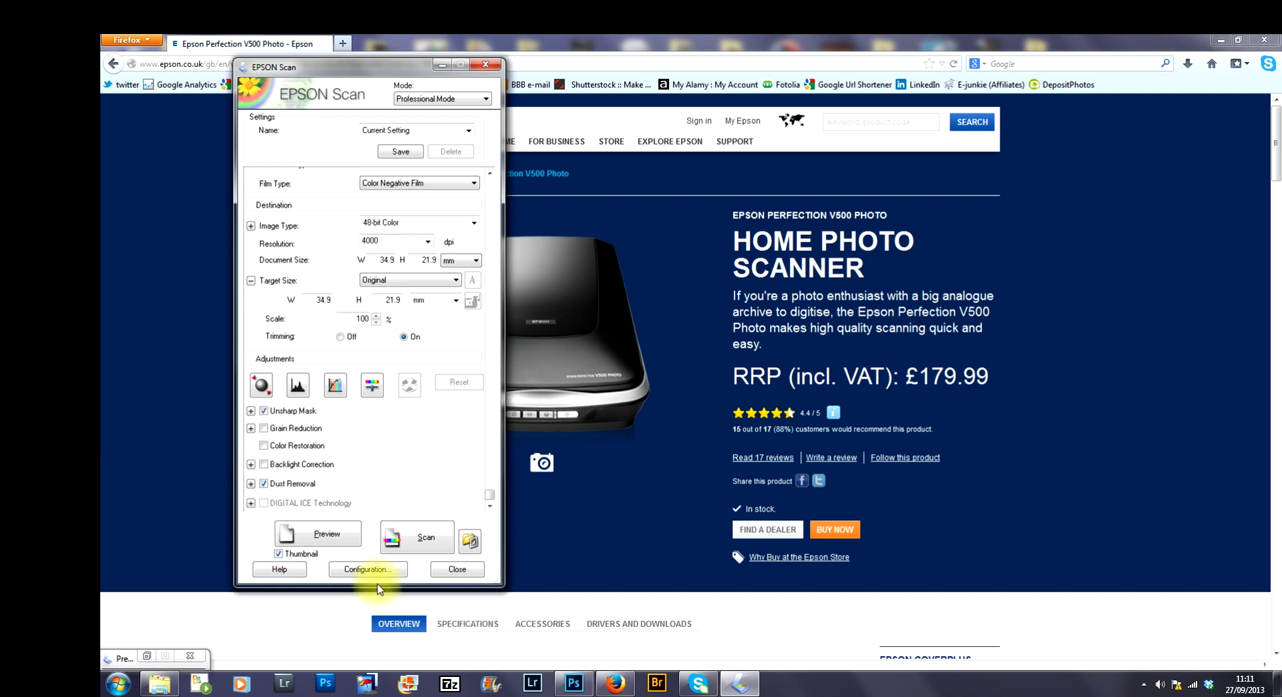
# Step: Restore the preview window and exclude frames 1, 3 and 4 from the scan
pyautogui.click(146, 656)
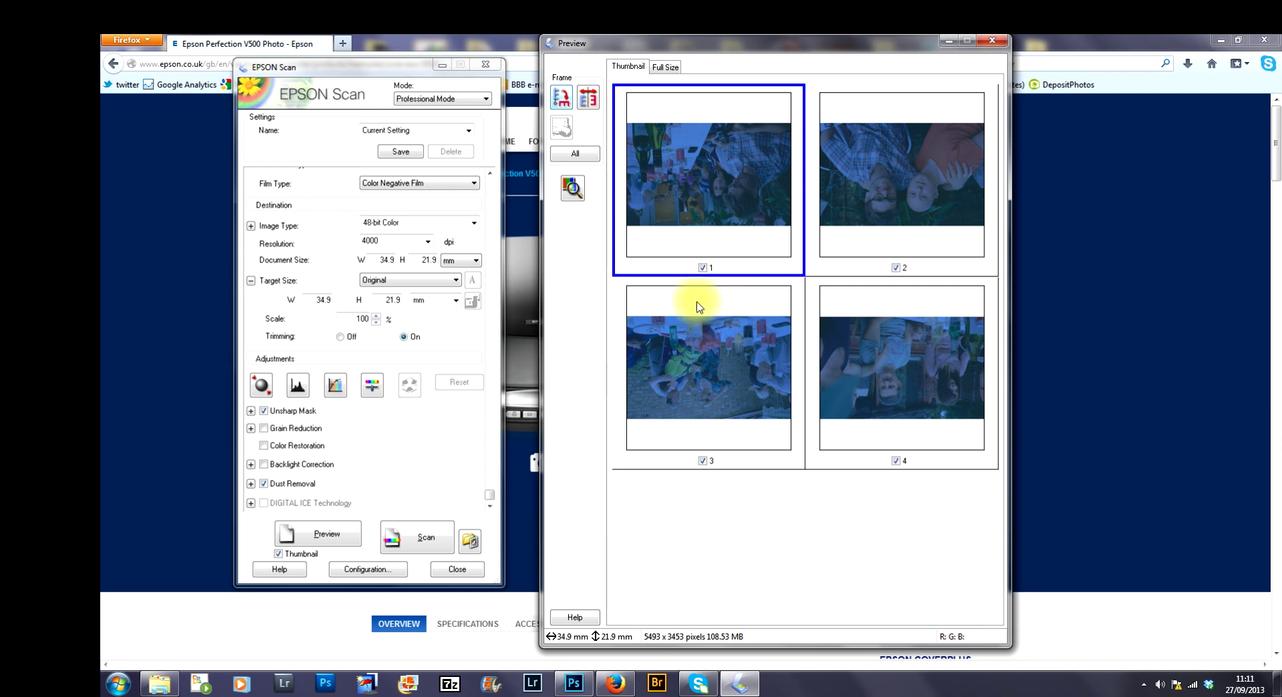
pyautogui.click(702, 268)
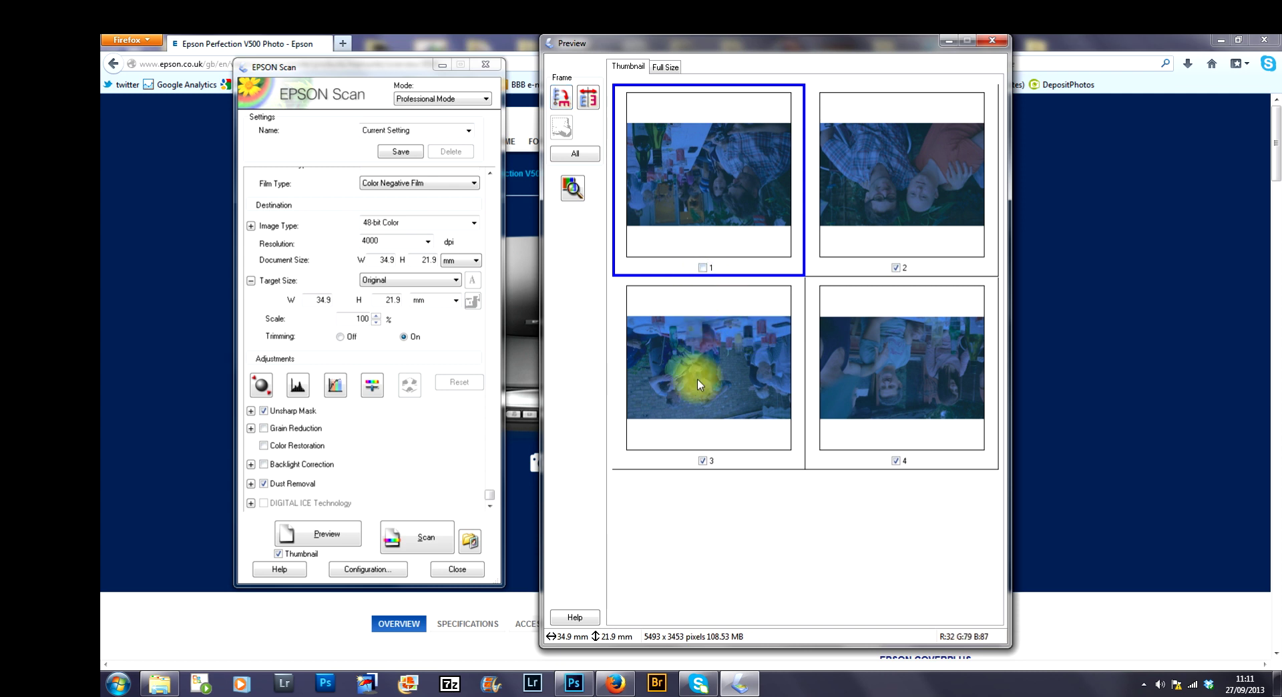
pyautogui.click(702, 462)
pyautogui.click(895, 461)
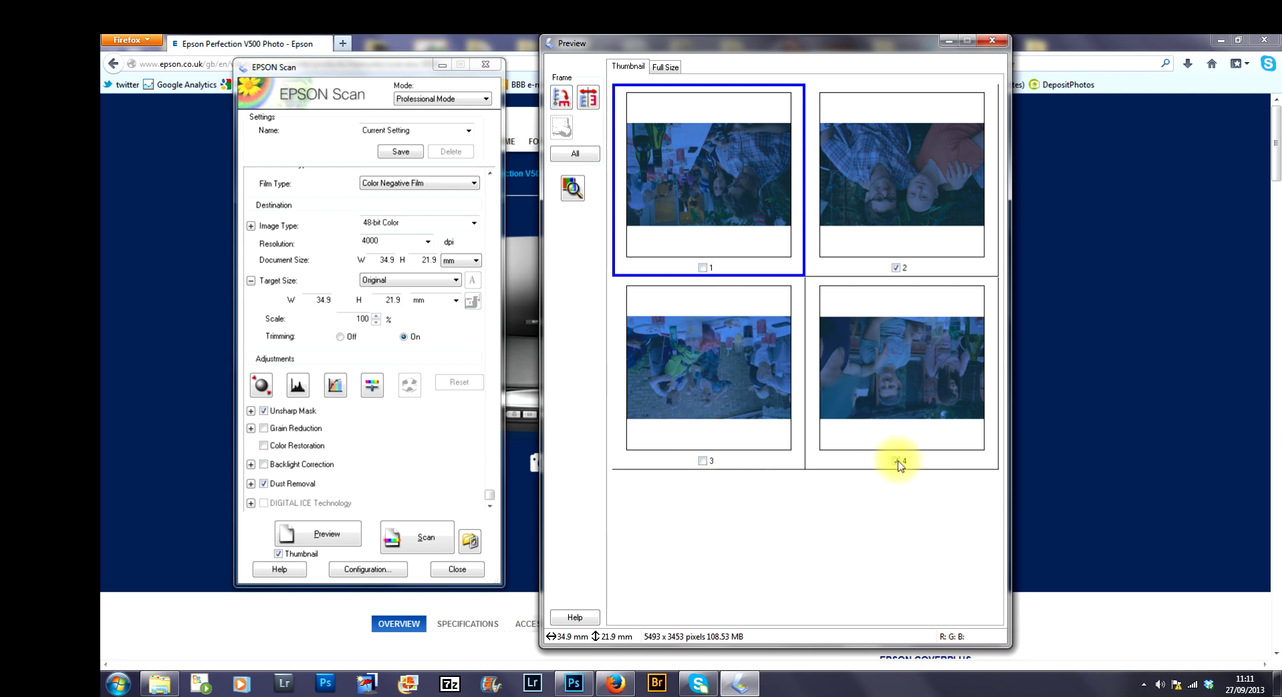
# Step: Select frame 2, show it at full size and rotate it 180 degrees so it is upright
pyautogui.click(907, 234)
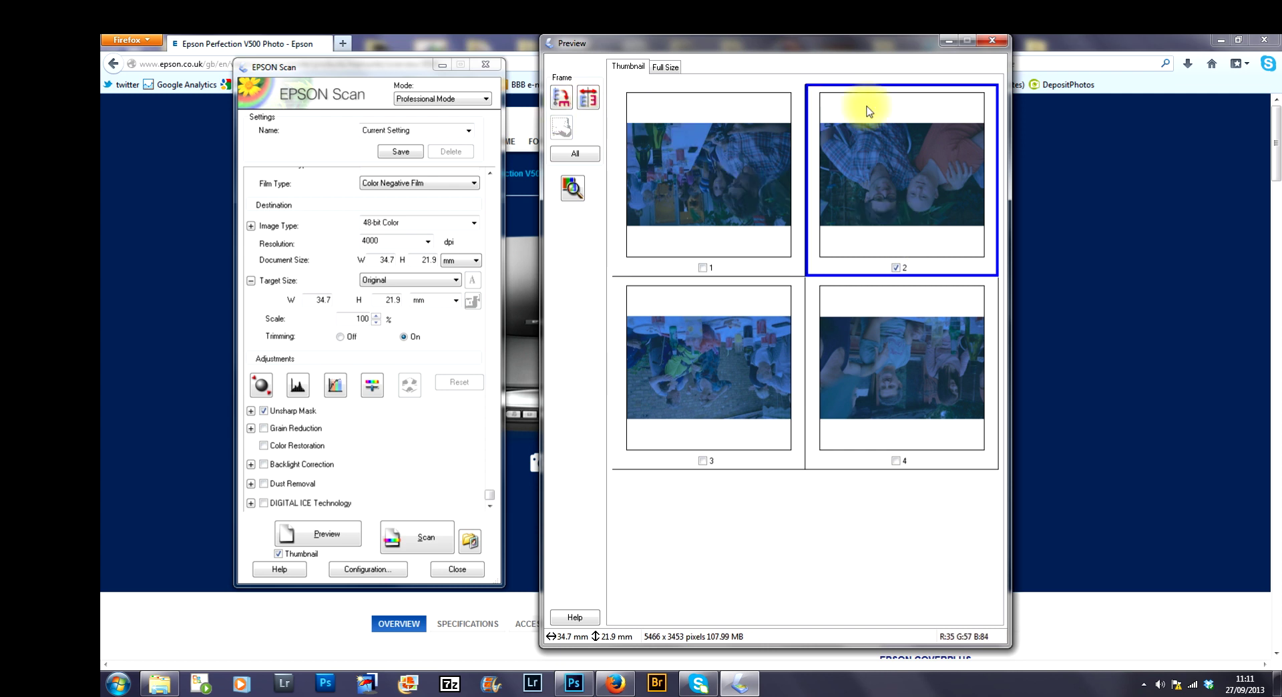
pyautogui.click(673, 67)
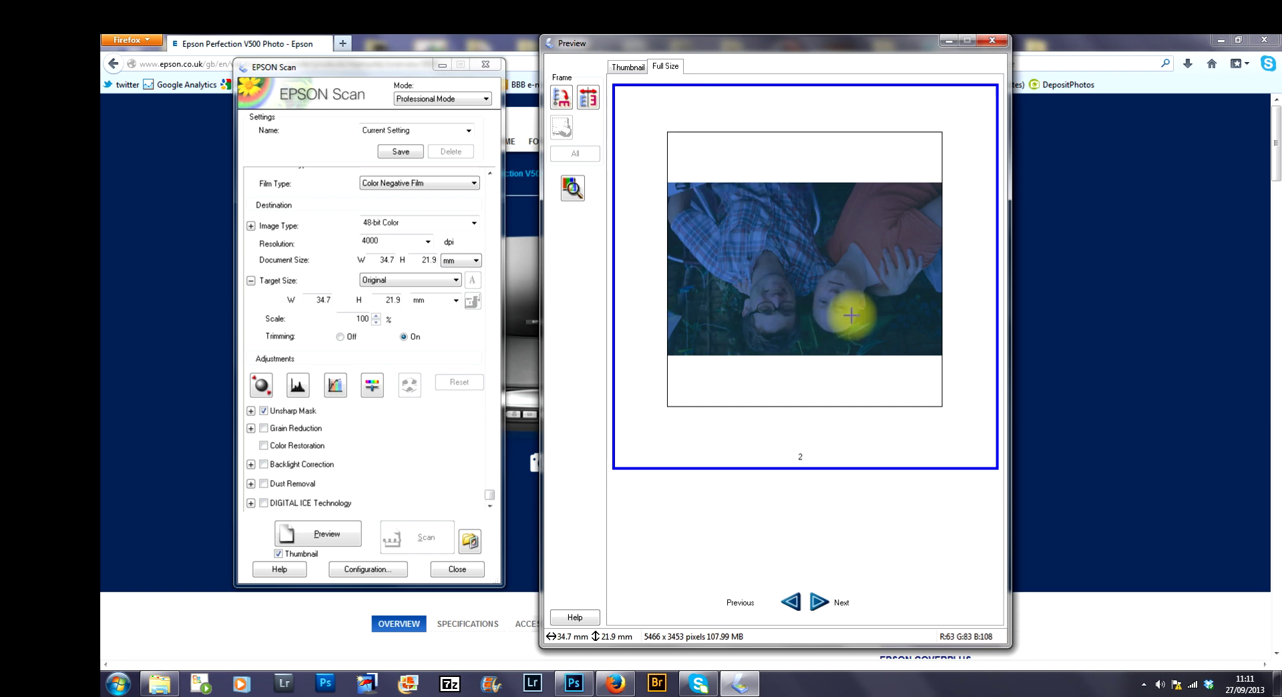
pyautogui.click(561, 98)
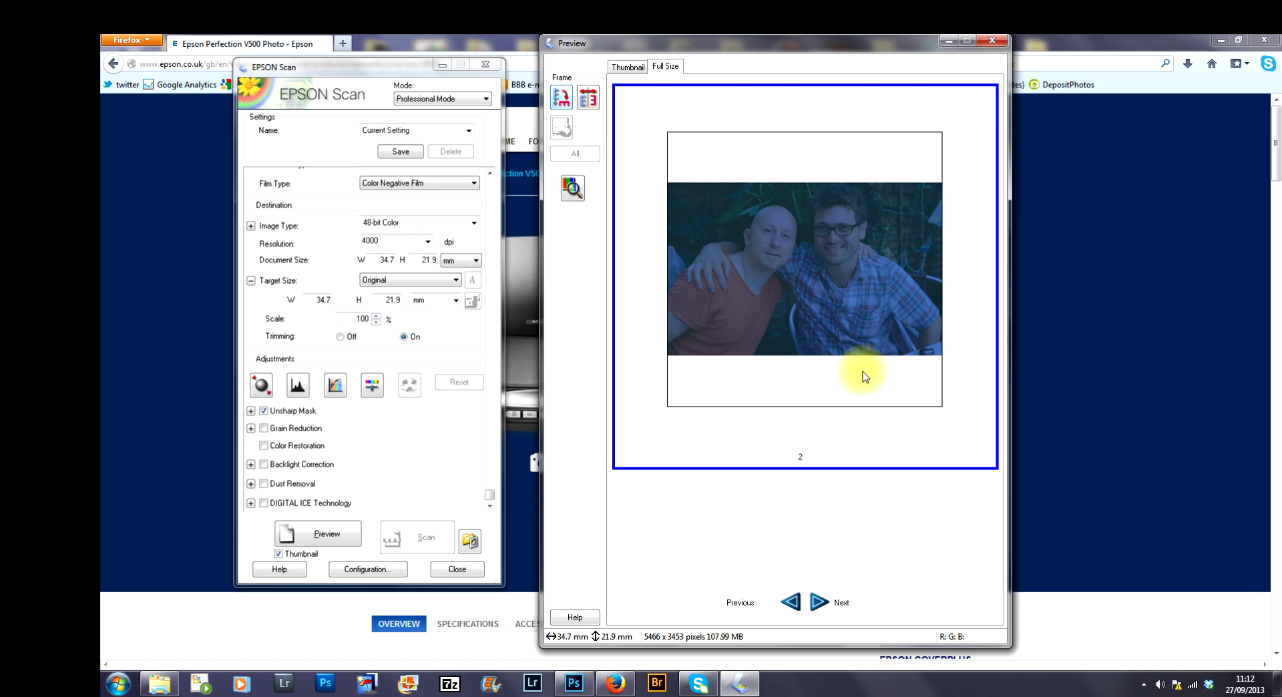
# Step: Open the histogram adjustment for frame 2, try combined-channel input levels of 112 and 191, and reset them
pyautogui.click(299, 392)
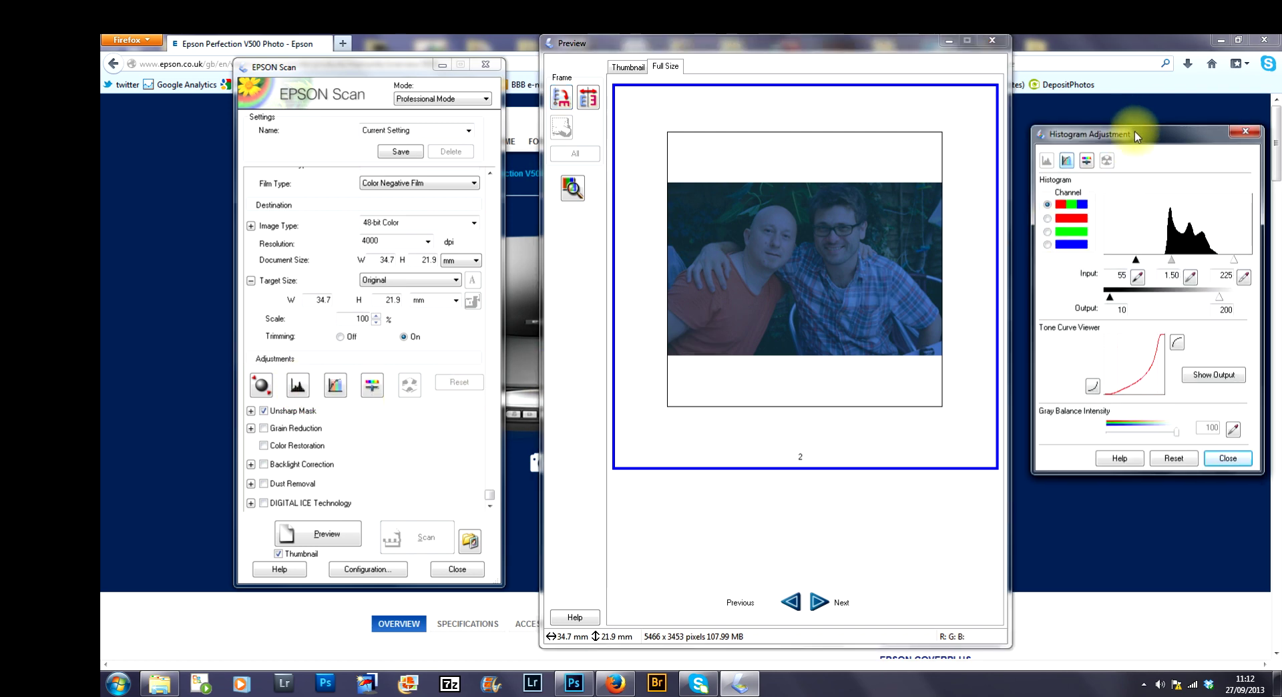
pyautogui.moveTo(1134, 131); pyautogui.dragTo(1120, 106)
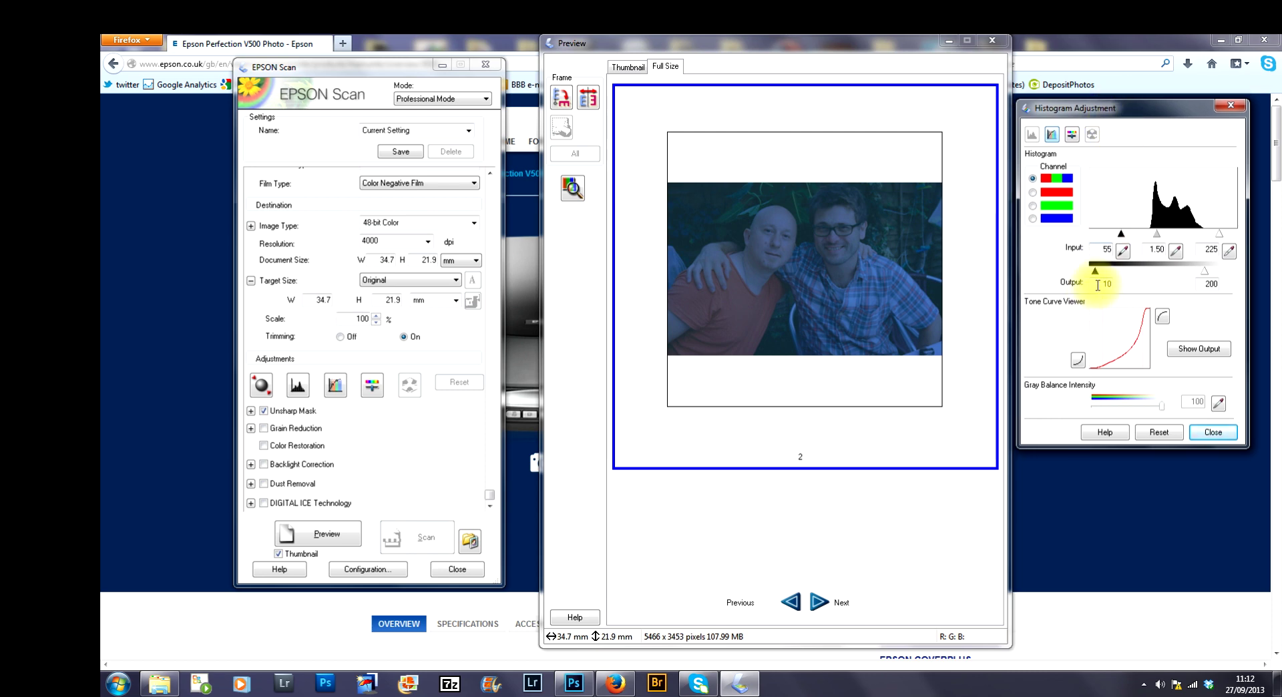
pyautogui.moveTo(1122, 234); pyautogui.dragTo(1195, 244)
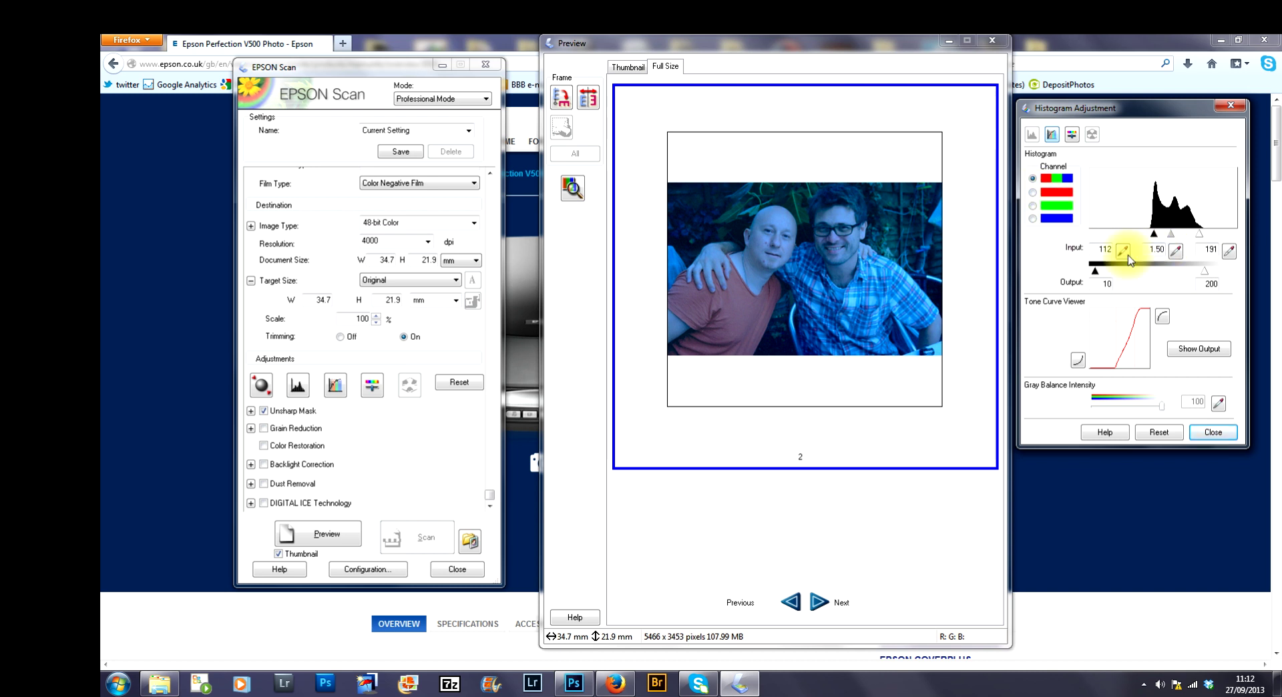
pyautogui.click(1150, 432)
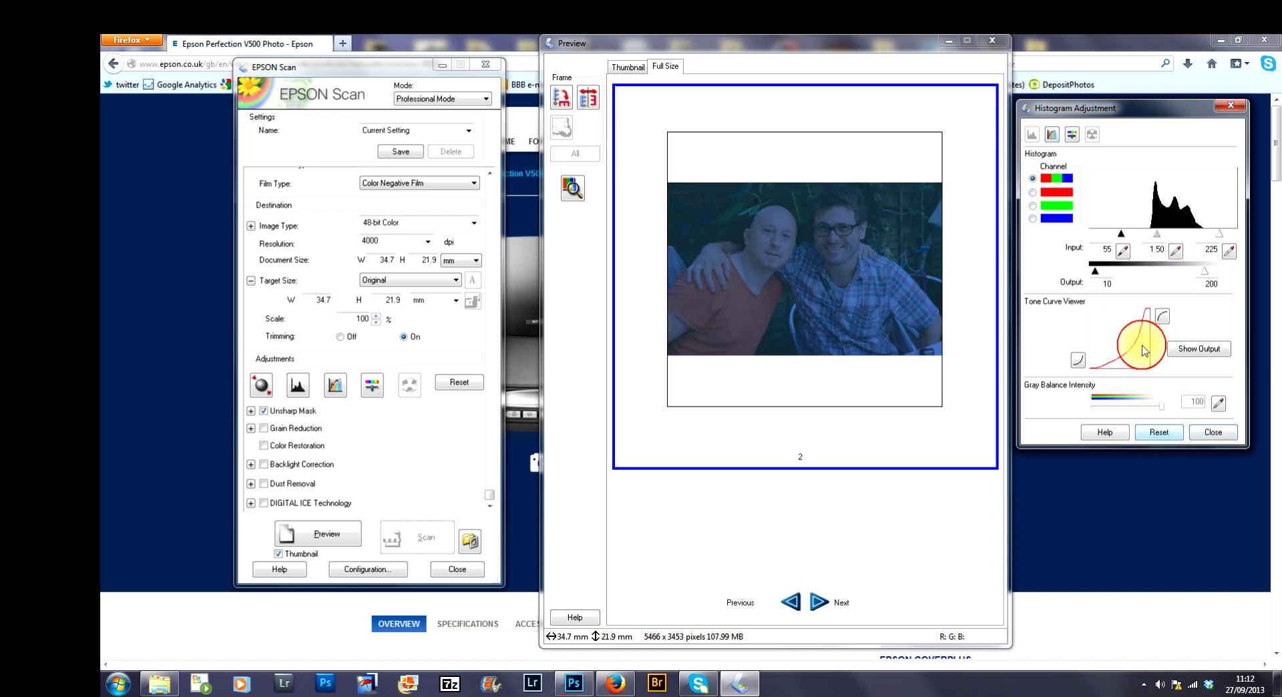
# Step: Set the histogram input levels to 93 and 168 for red, 118 up to the histogram's bright edge for green, and 119 and 213 for blue
pyautogui.click(1033, 192)
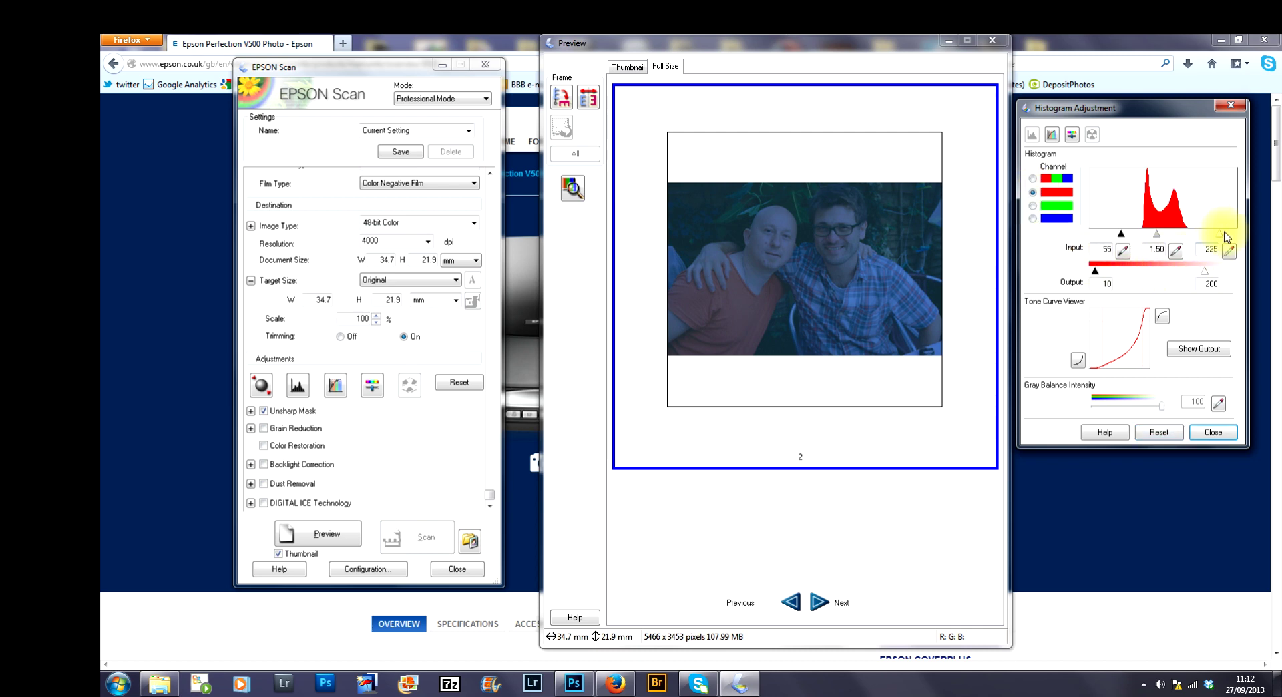
pyautogui.moveTo(1224, 234)
pyautogui.mouseDown()
pyautogui.moveTo(1135, 234)
pyautogui.moveTo(1143, 242)
pyautogui.mouseUp()
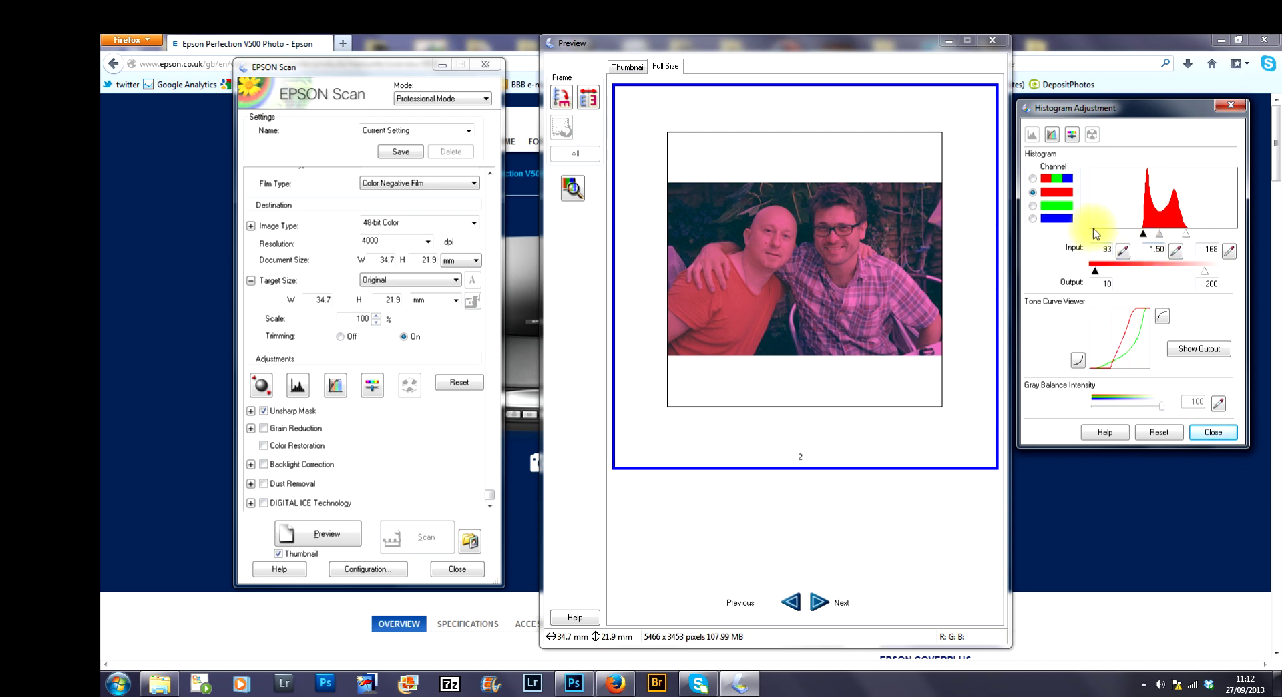
pyautogui.click(1033, 206)
pyautogui.moveTo(1109, 235); pyautogui.dragTo(1199, 233)
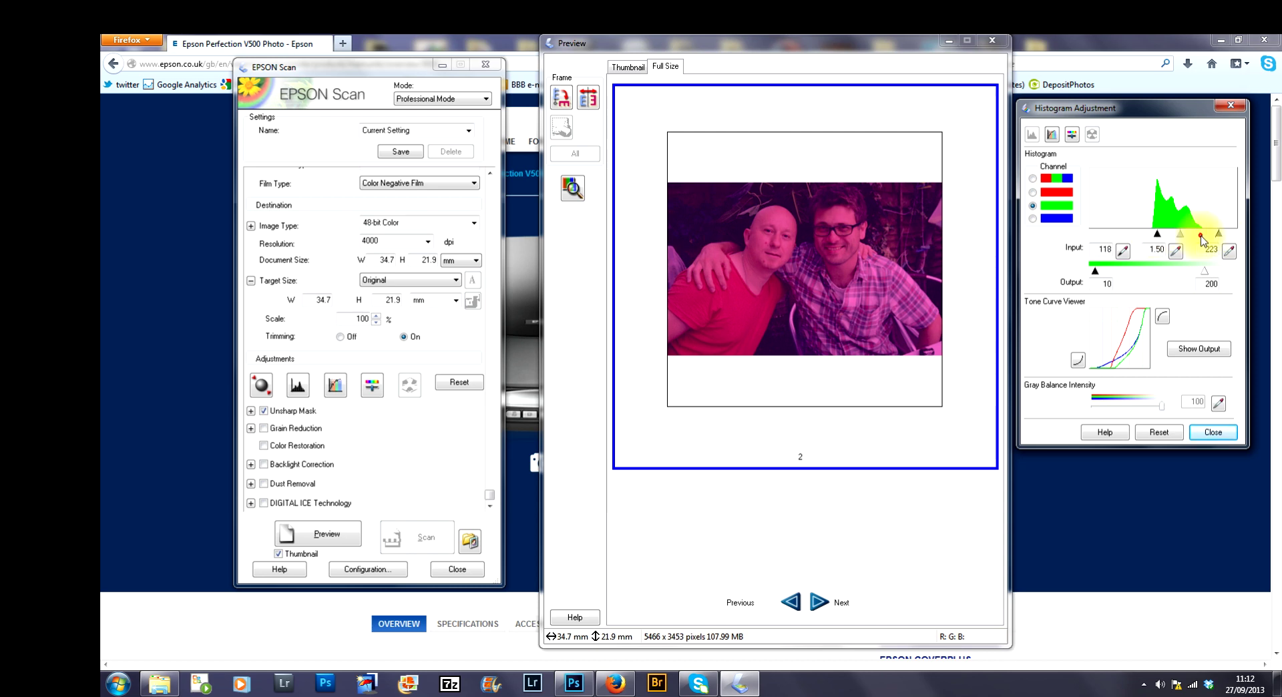
pyautogui.click(1033, 219)
pyautogui.moveTo(1153, 234); pyautogui.dragTo(1214, 235)
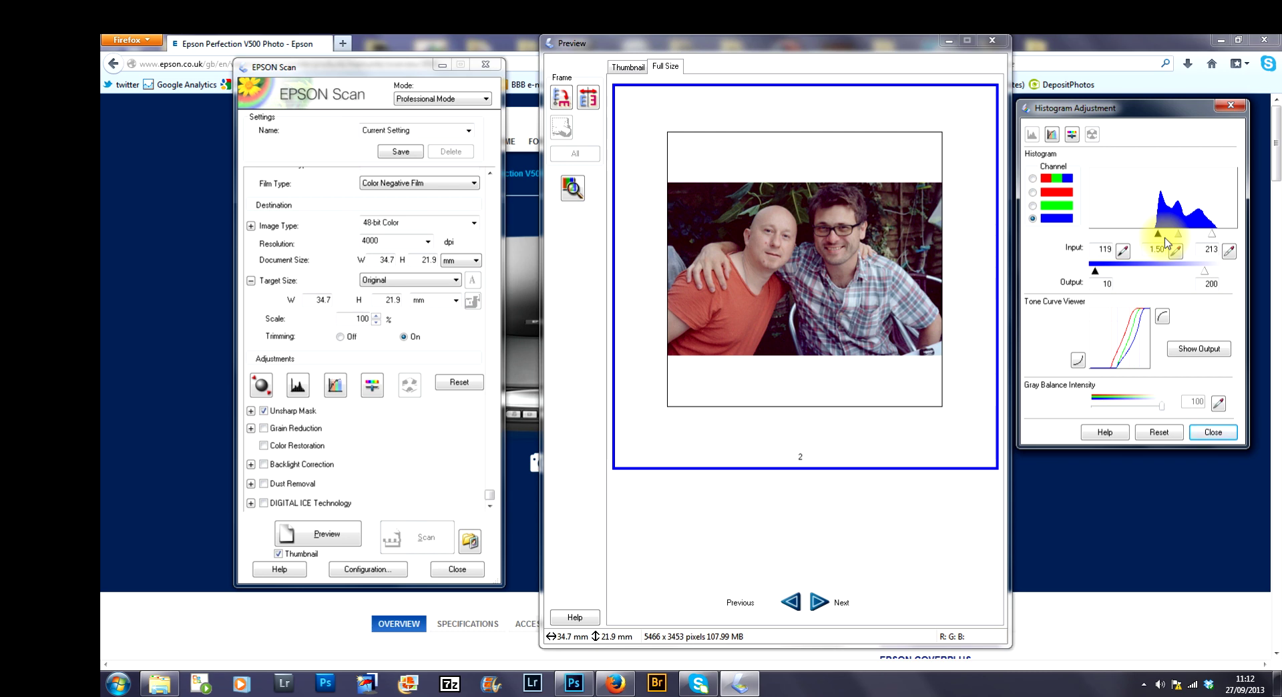
# Step: Return the preview to the thumbnail view and start the scan of frame 2 to open its file save settings
pyautogui.click(628, 69)
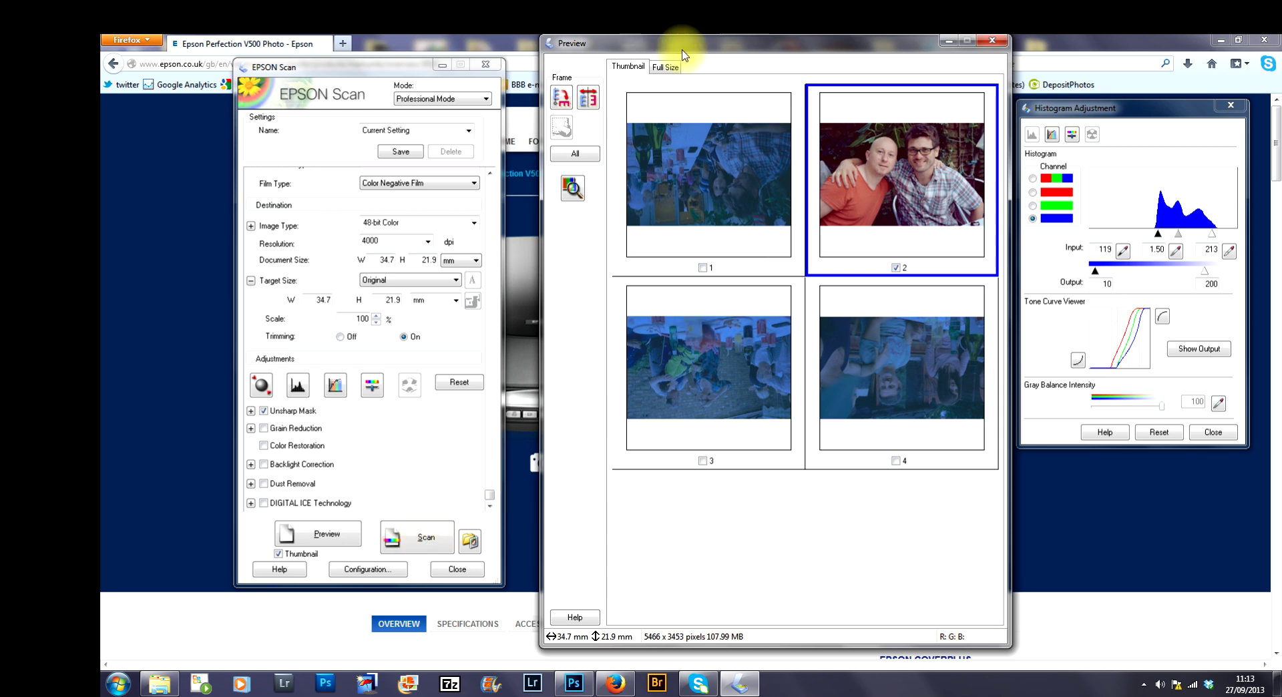
pyautogui.click(665, 66)
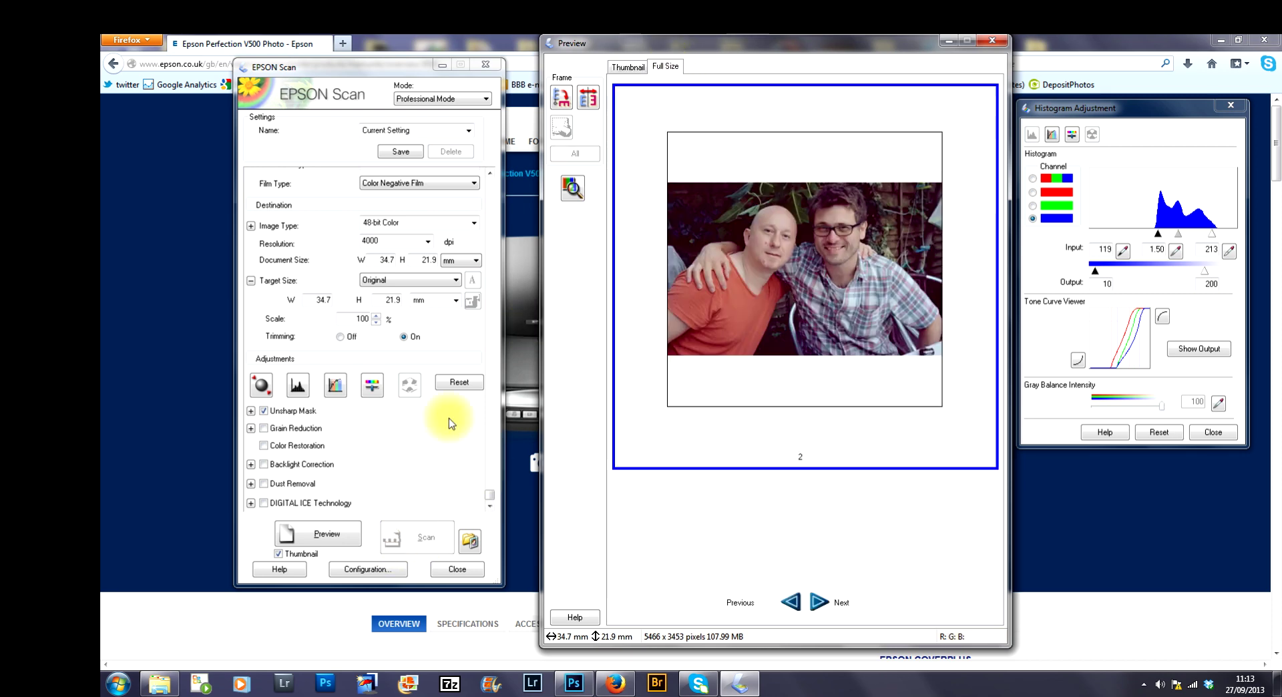
pyautogui.click(623, 77)
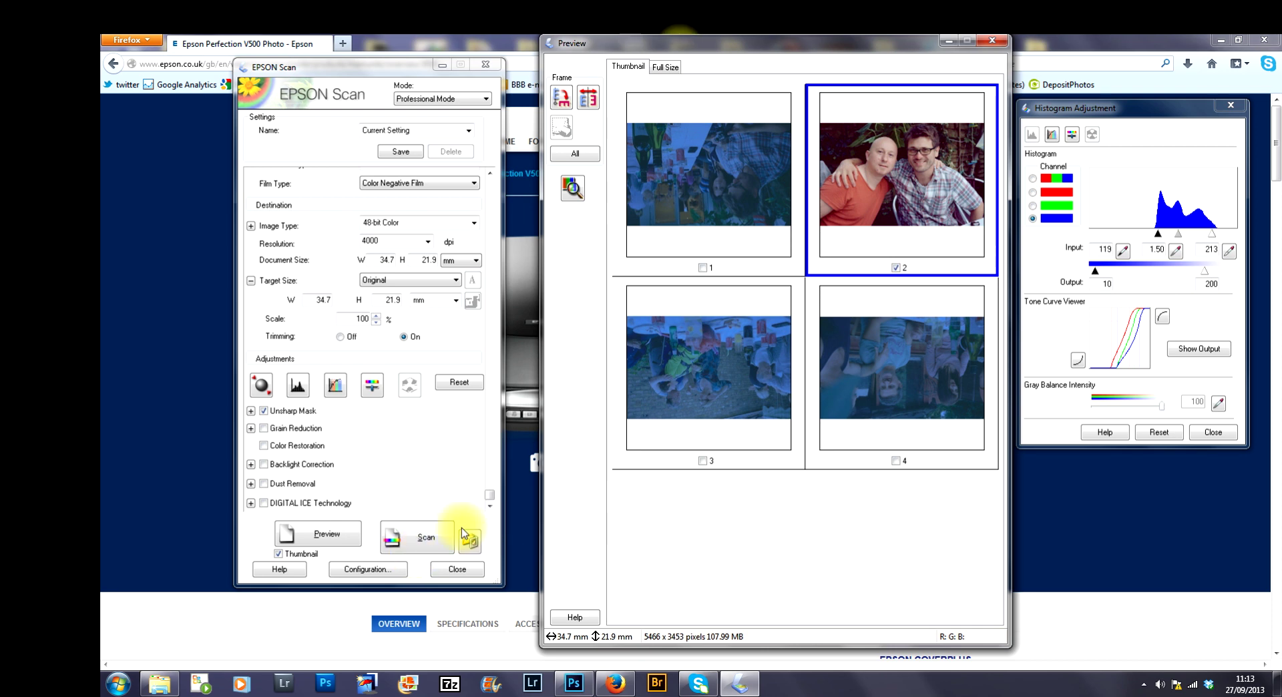
pyautogui.click(415, 536)
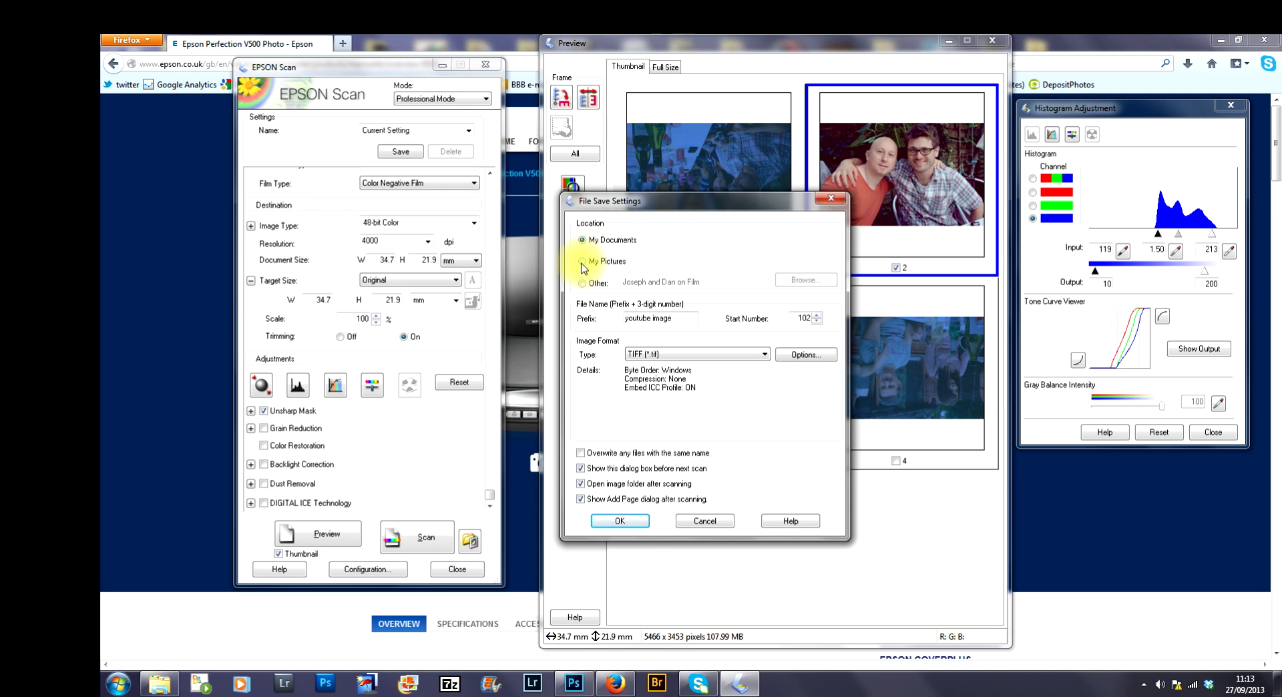
pyautogui.click(583, 282)
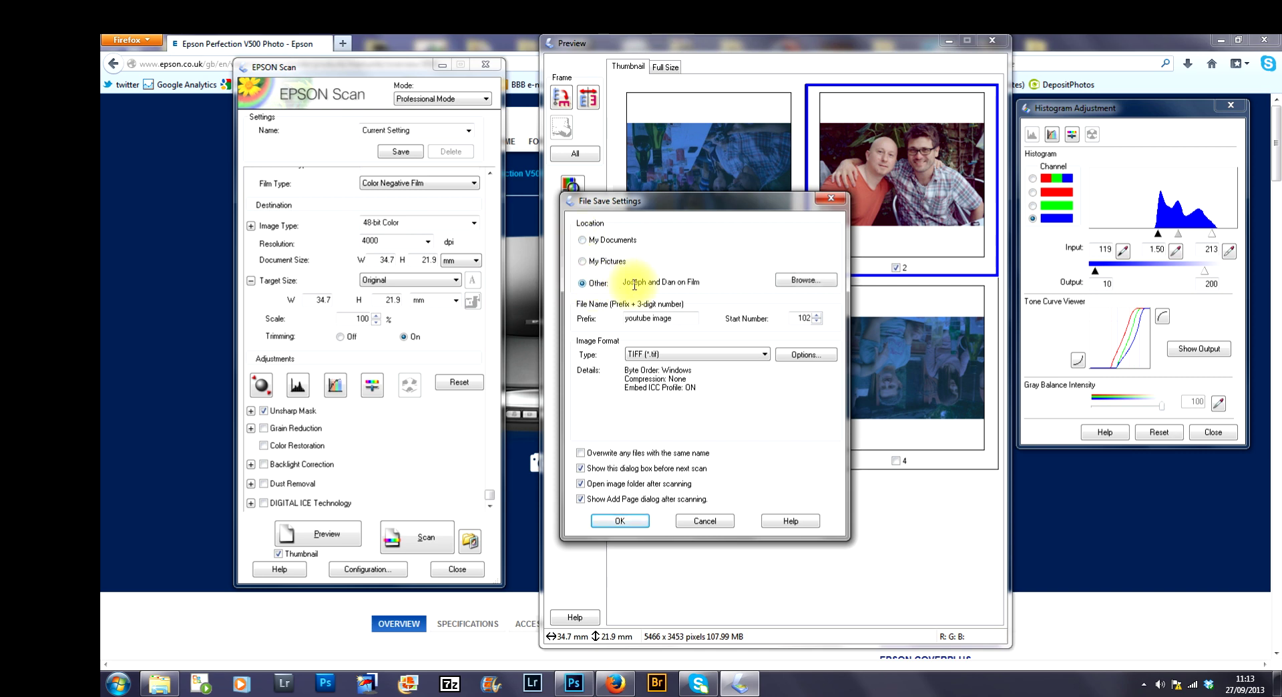
pyautogui.click(800, 282)
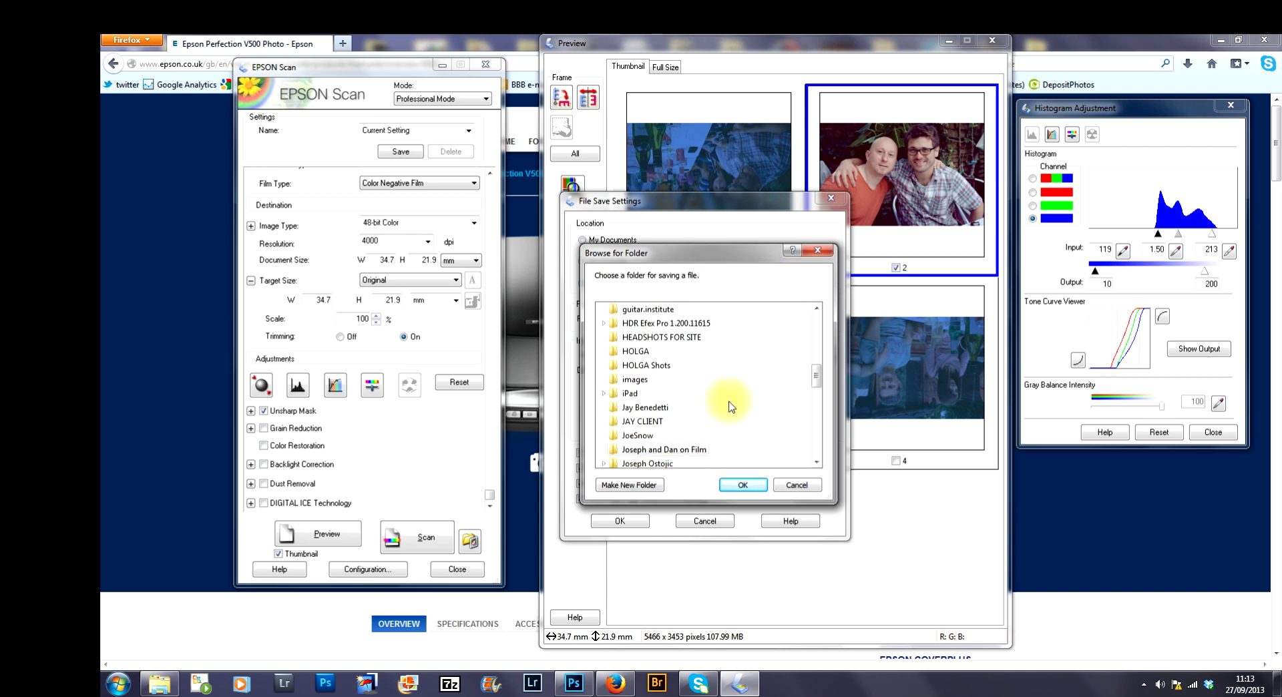
pyautogui.moveTo(816, 374)
pyautogui.mouseDown()
pyautogui.moveTo(815, 424)
pyautogui.moveTo(816, 394)
pyautogui.mouseUp()
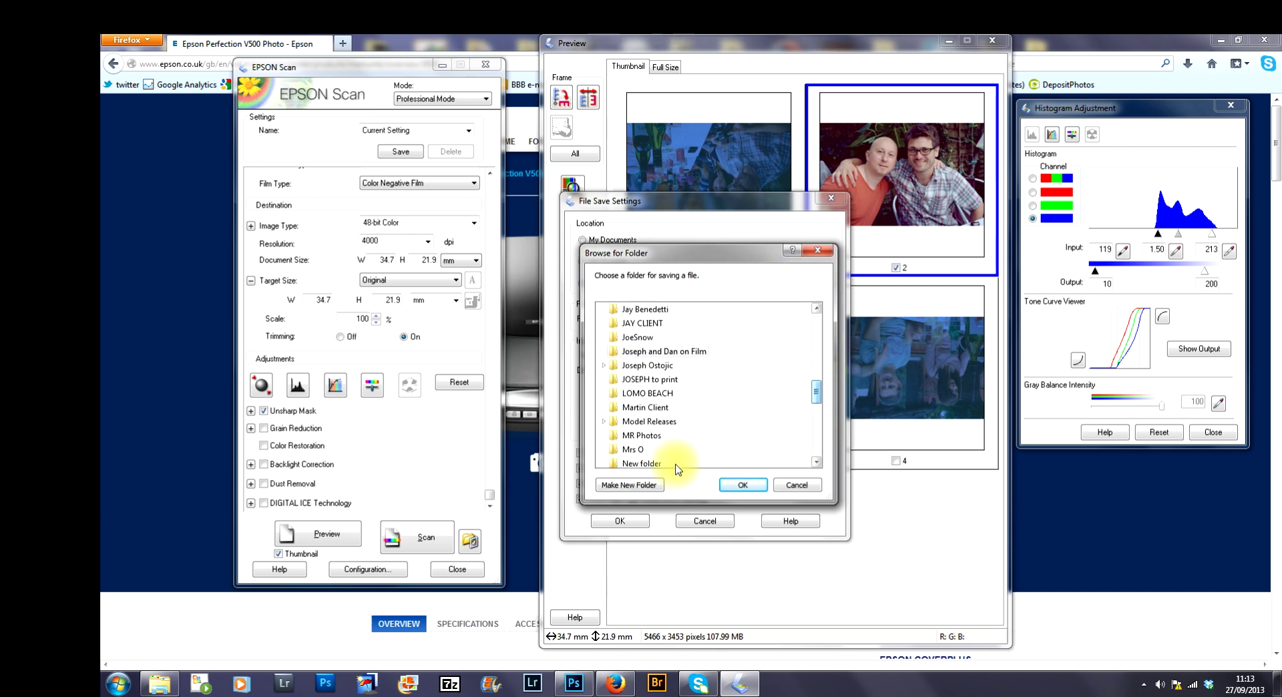
pyautogui.click(801, 486)
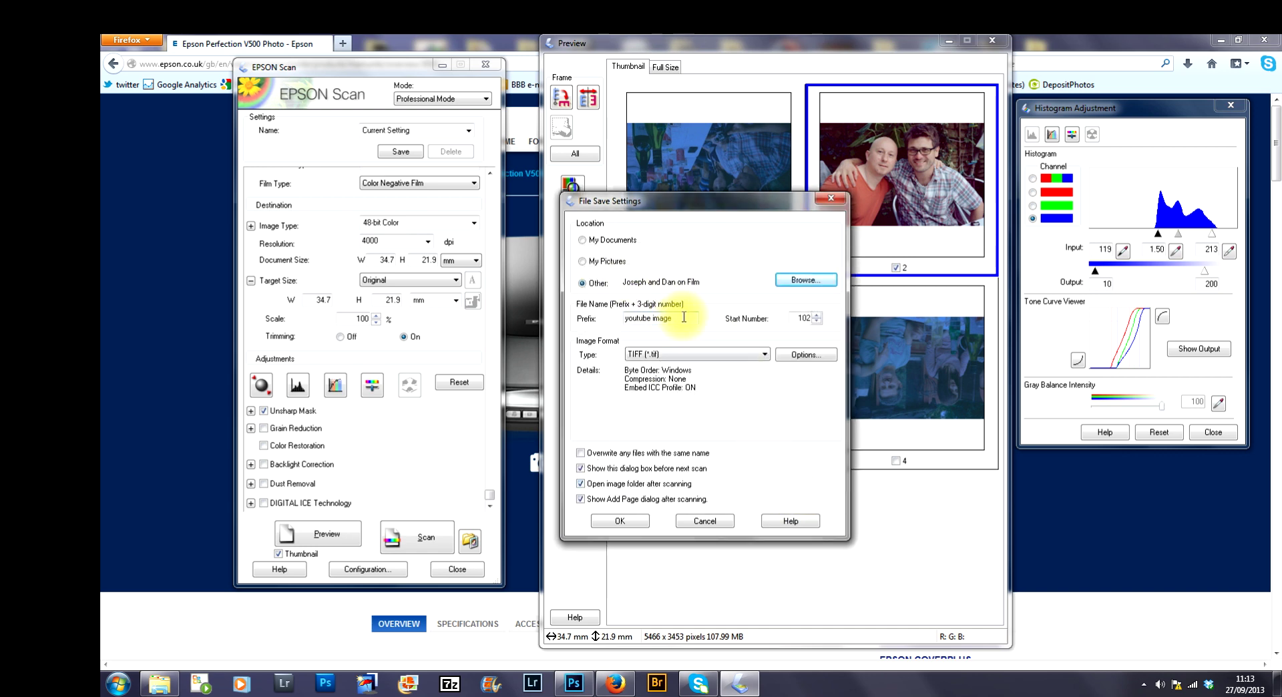
# Step: Set the save location to My Pictures and the image format to JPEG, keeping the prefix "youtube image"
pyautogui.moveTo(678, 316); pyautogui.dragTo(628, 321)
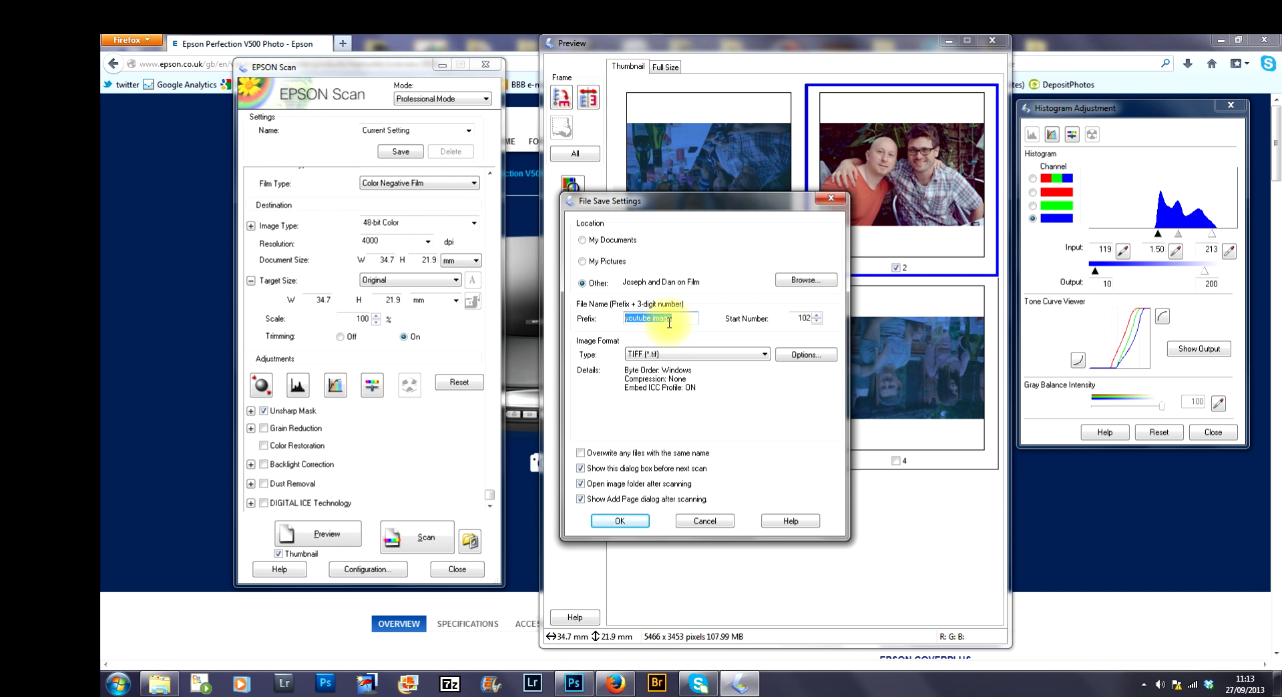
pyautogui.click(589, 262)
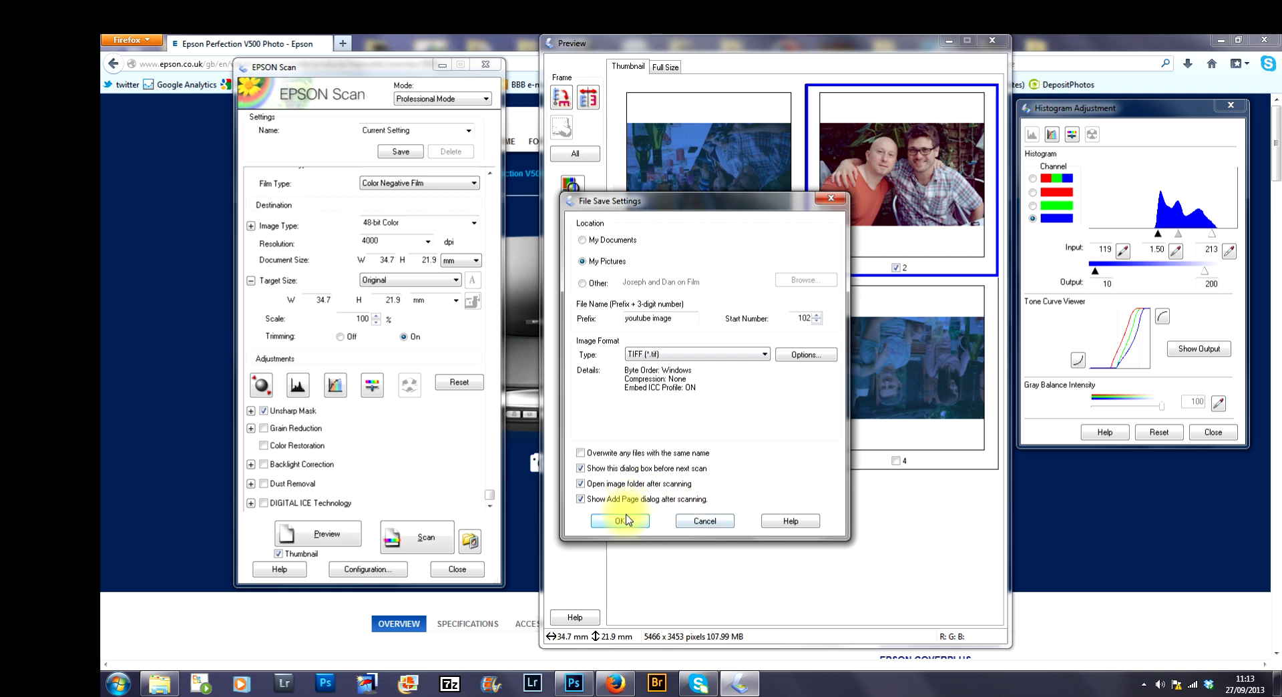
pyautogui.click(766, 355)
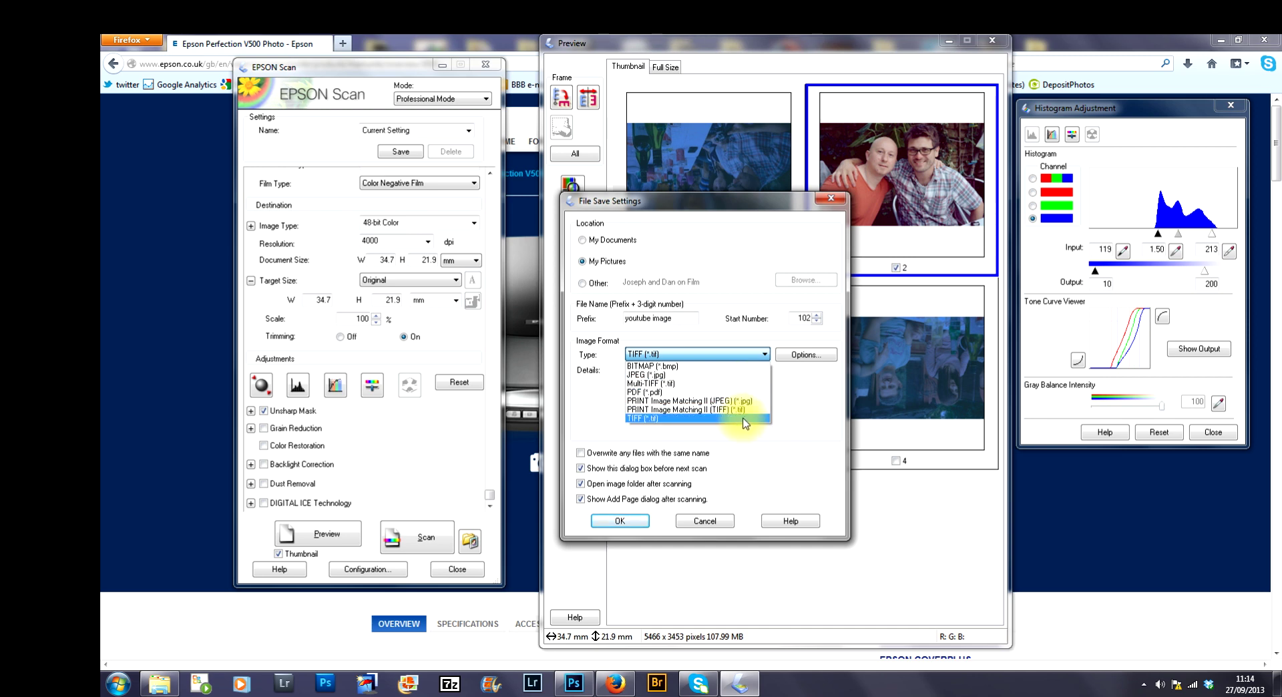
pyautogui.click(747, 376)
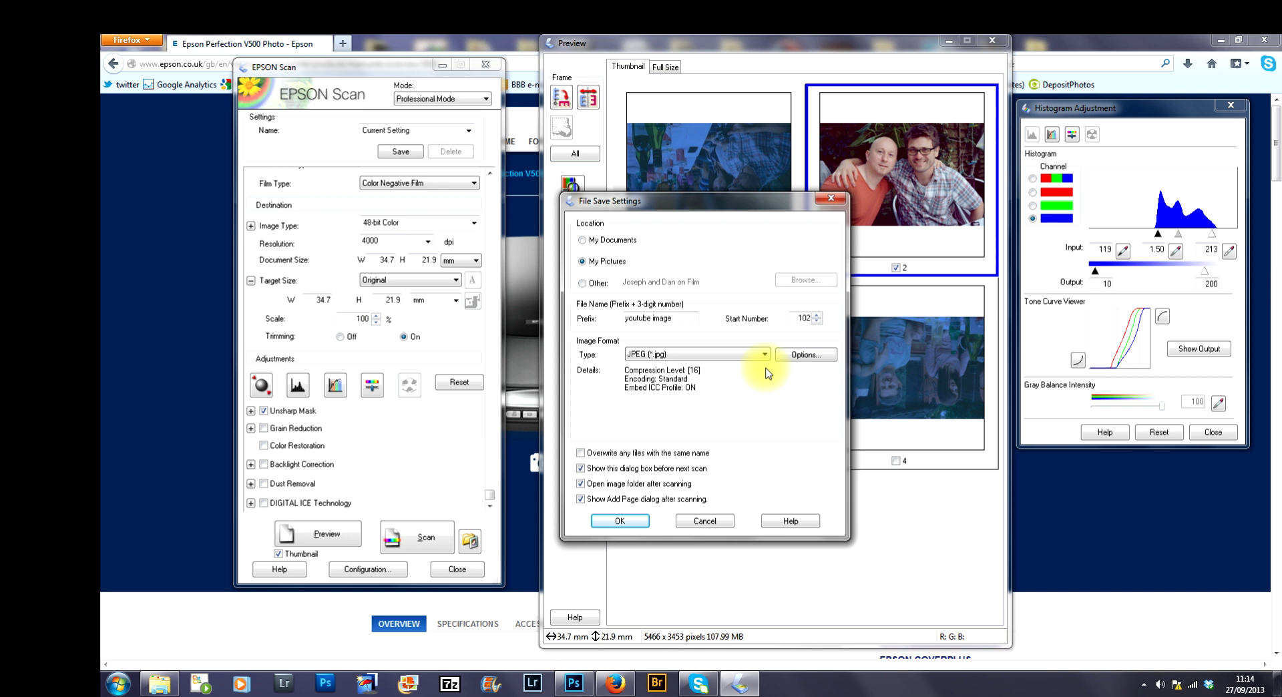